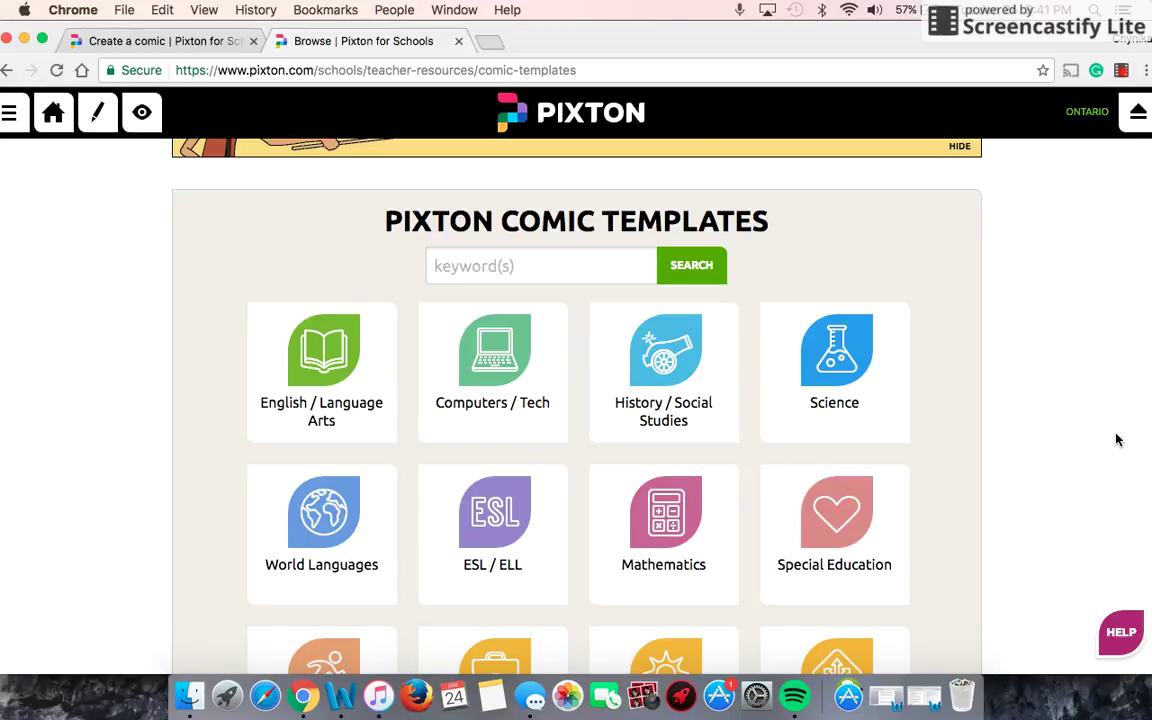
Step: Browse the Comic Templates page, then return to the six-panel comic strip in progress
scroll(1117, 440, up, 2)
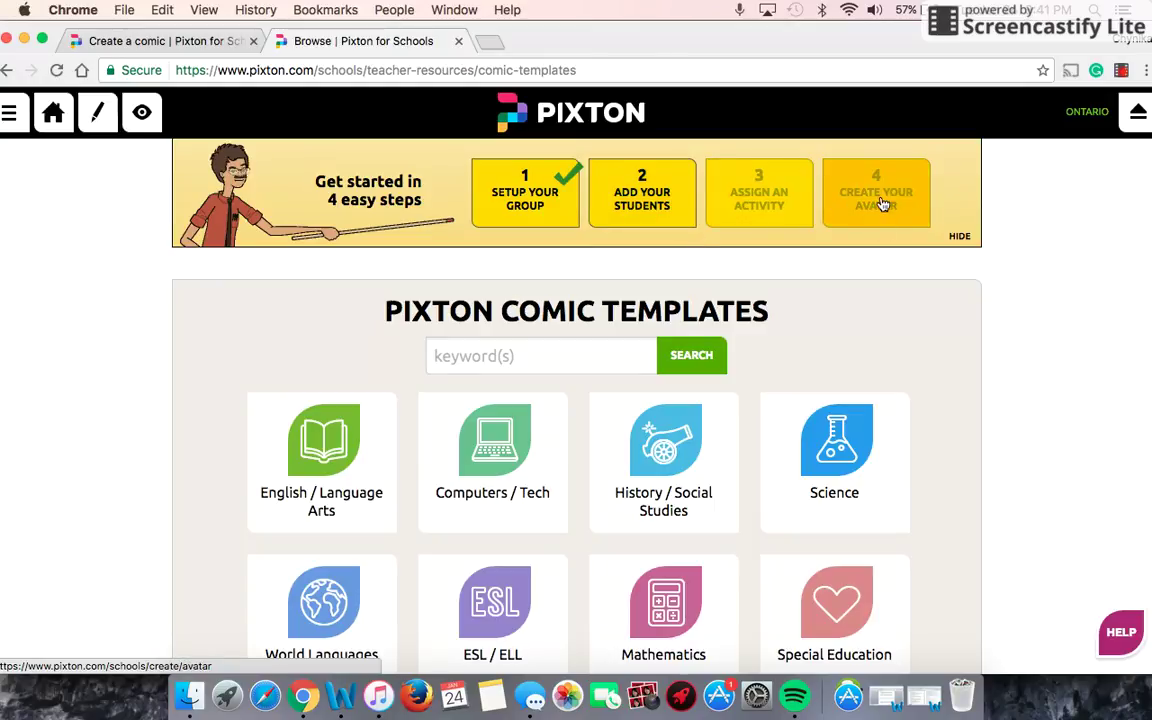
scroll(954, 313, down, 3)
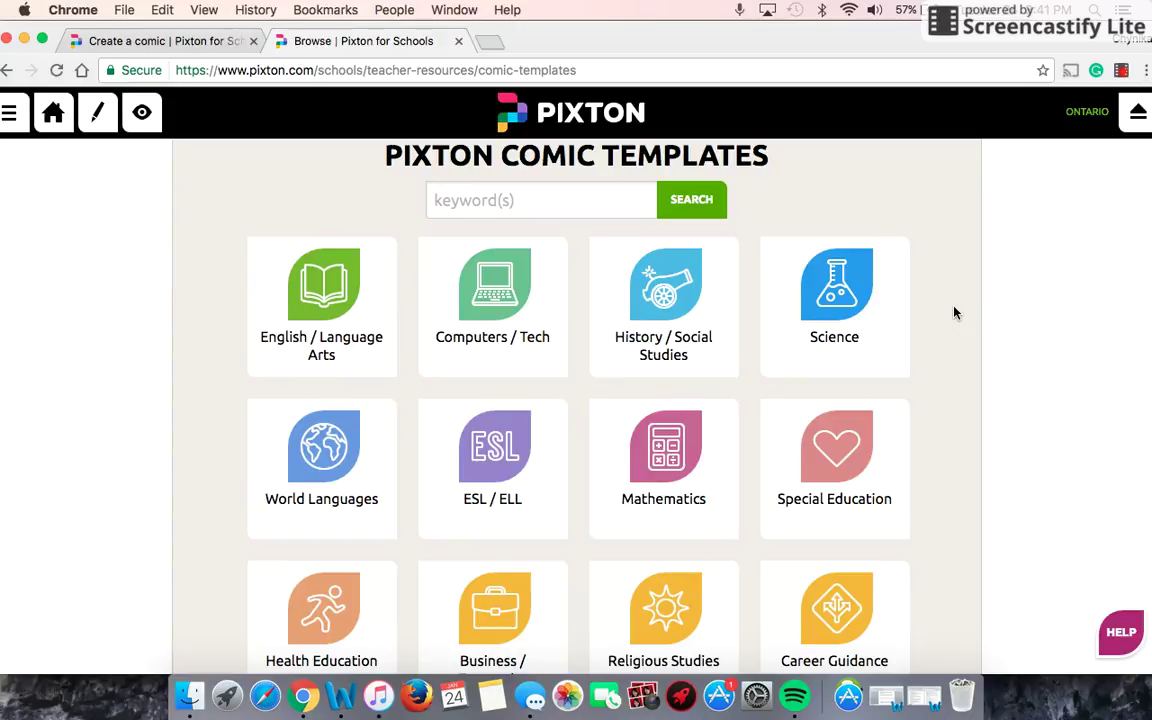
scroll(954, 313, down, 3)
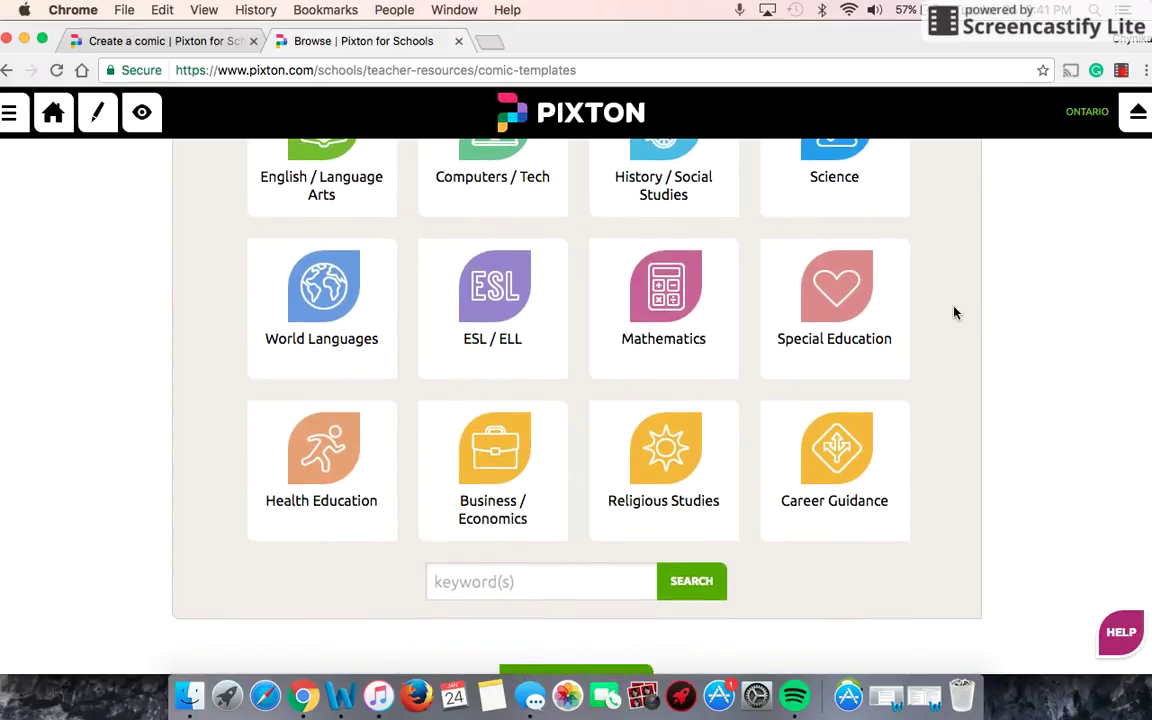
scroll(954, 313, up, 3)
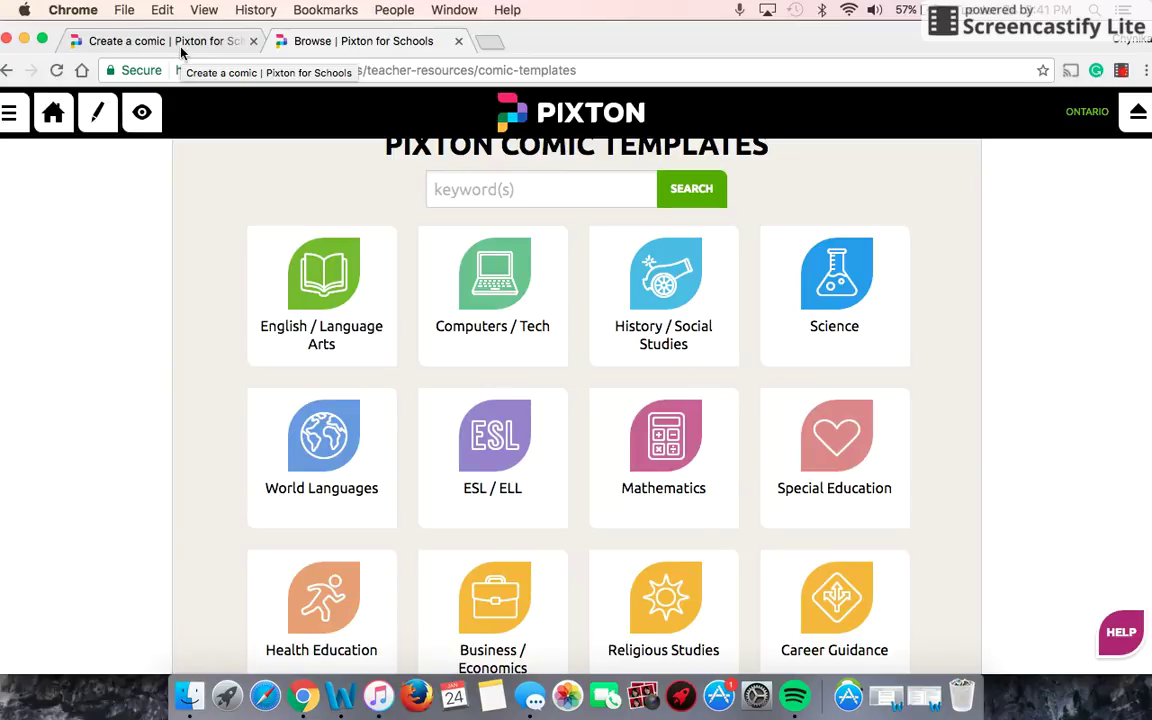
scroll(424, 365, up, 2)
scroll(424, 365, down, 4)
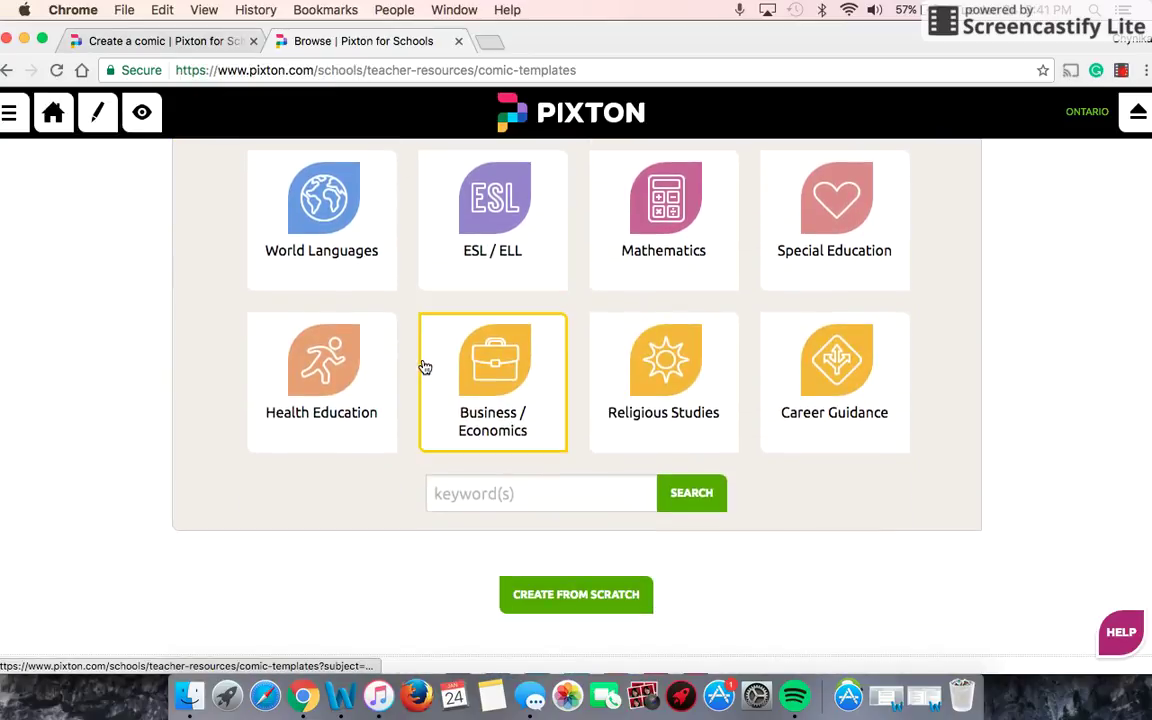
click(193, 41)
scroll(430, 475, up, 2)
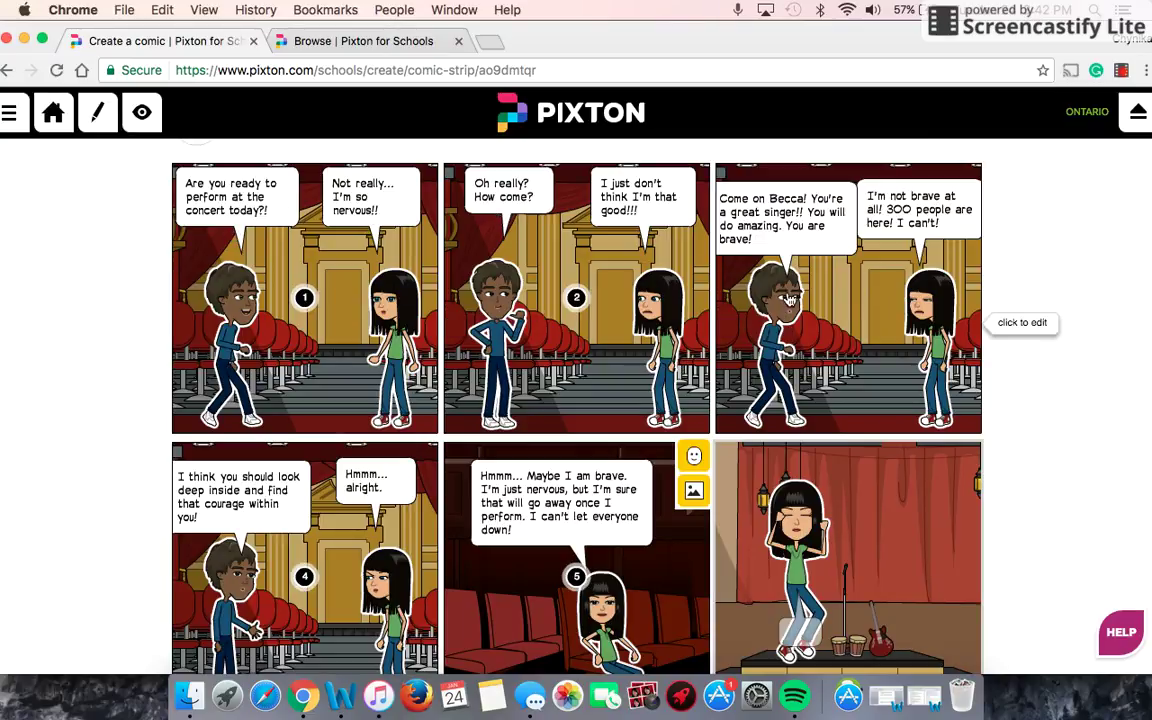
scroll(686, 300, down, 2)
scroll(689, 298, up, 2)
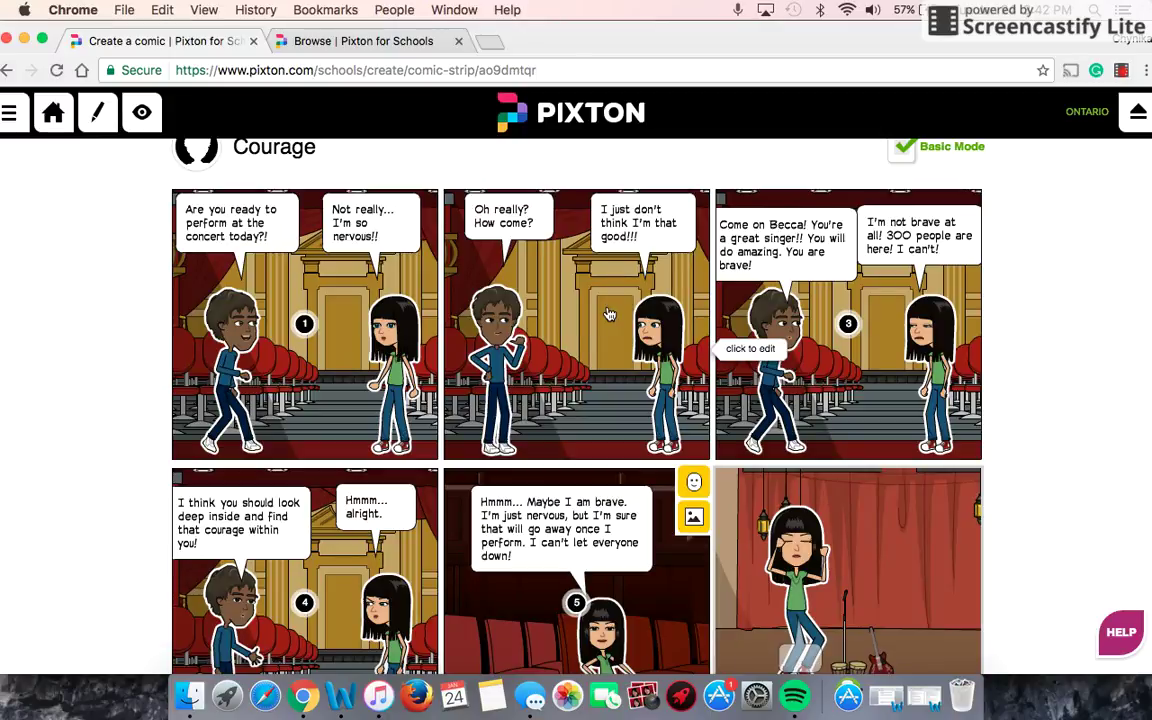
scroll(390, 420, down, 2)
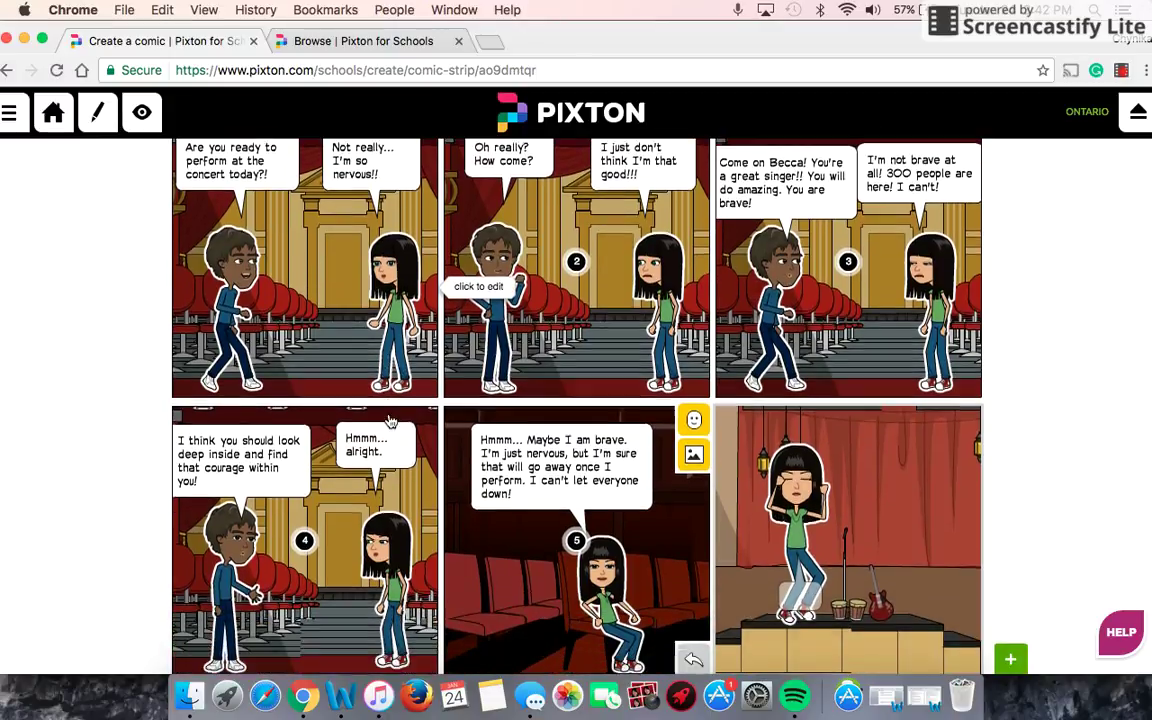
scroll(390, 420, down, 2)
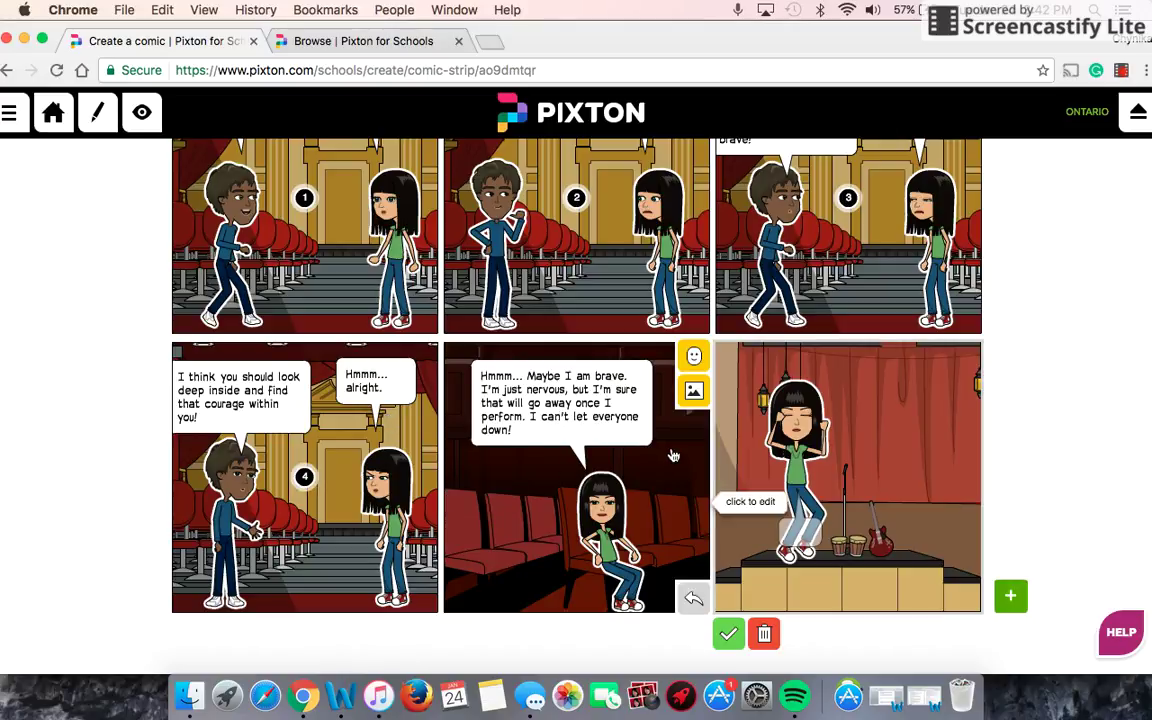
scroll(895, 456, down, 2)
Step: Add a seventh panel and search its backgrounds for 'concert'
click(1012, 530)
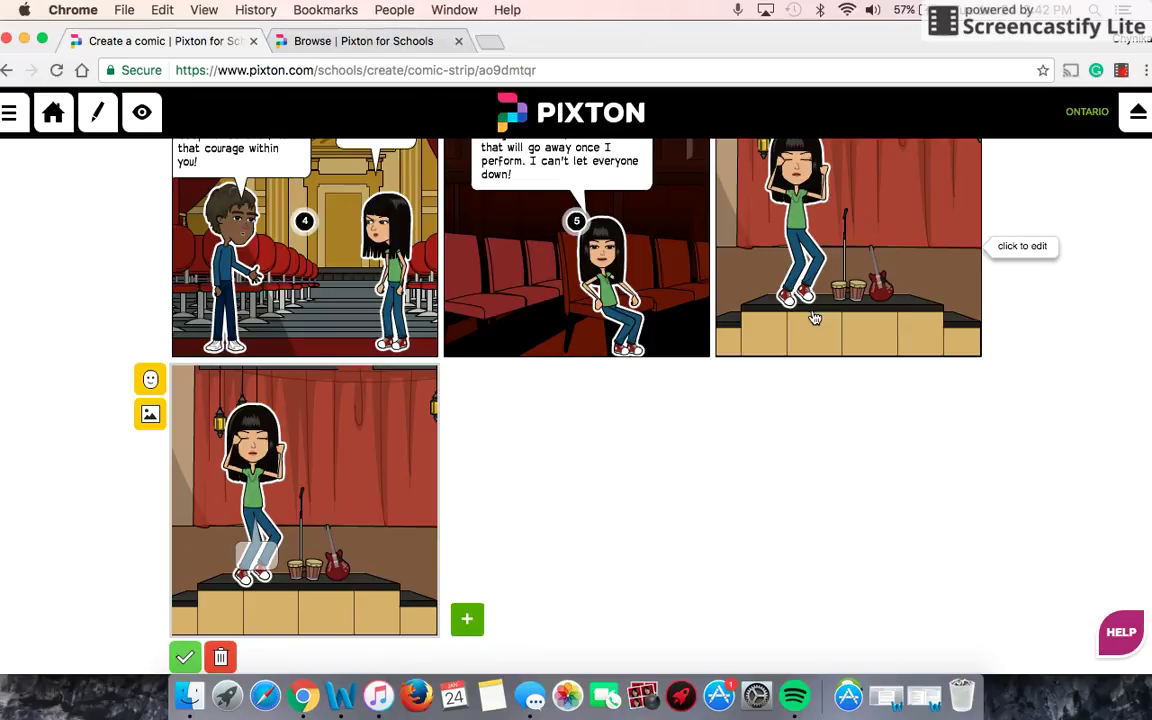
scroll(290, 470, down, 2)
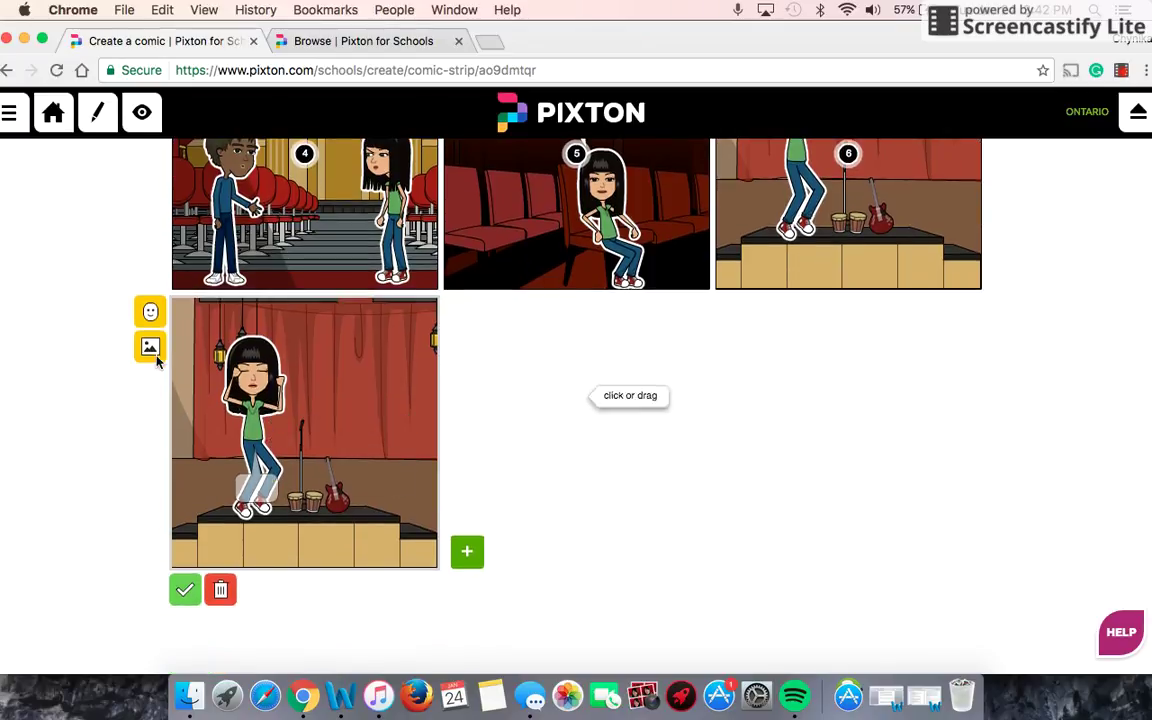
click(150, 348)
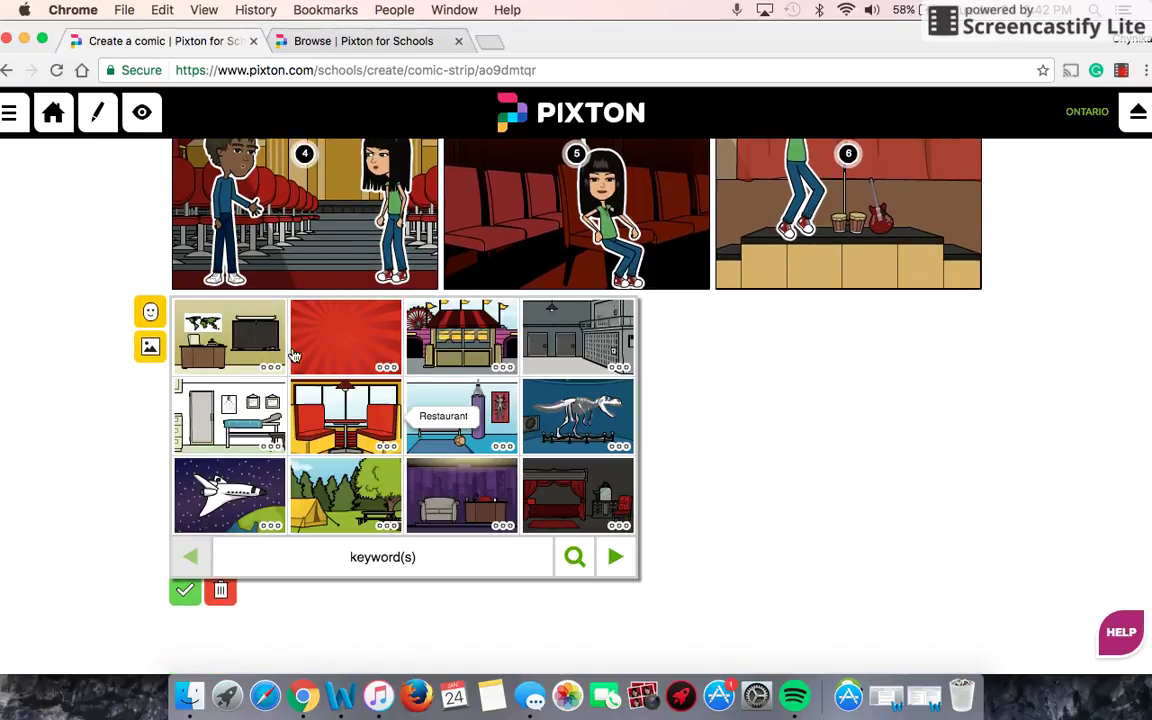
click(380, 557)
text(candert)
key(Return)
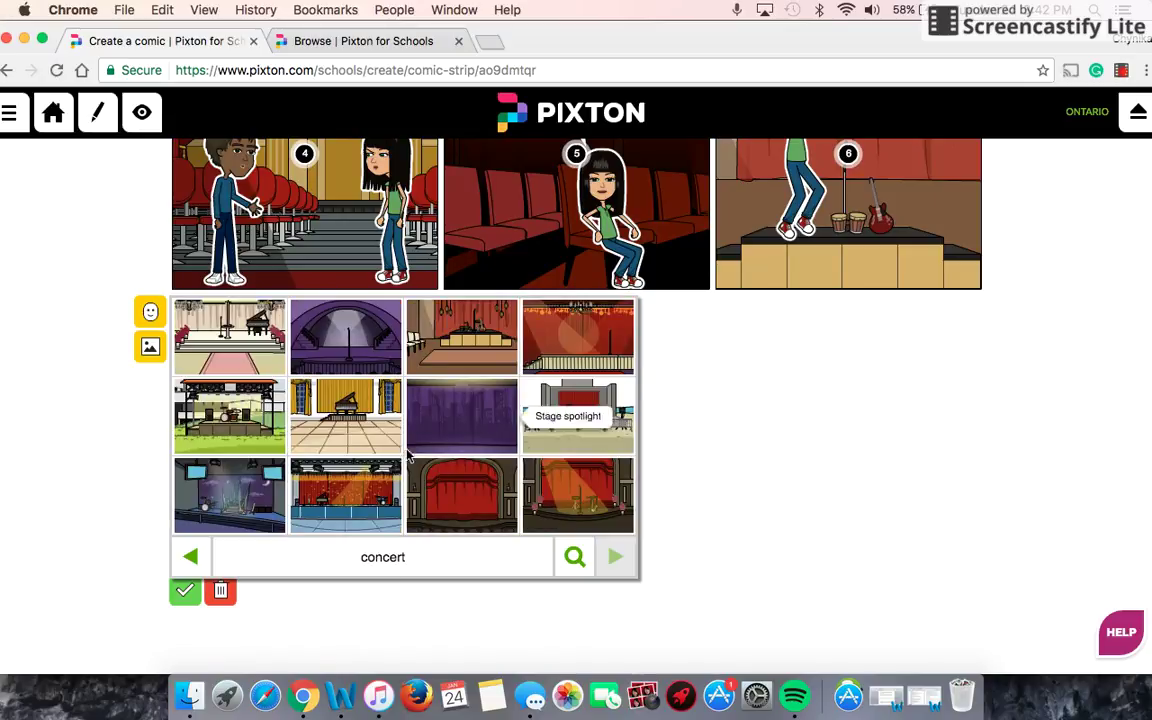
Step: Search backgrounds for 'theatre' and apply the purple-walled theatre with red seats
scroll(488, 425, down, 1)
scroll(488, 425, down, 3)
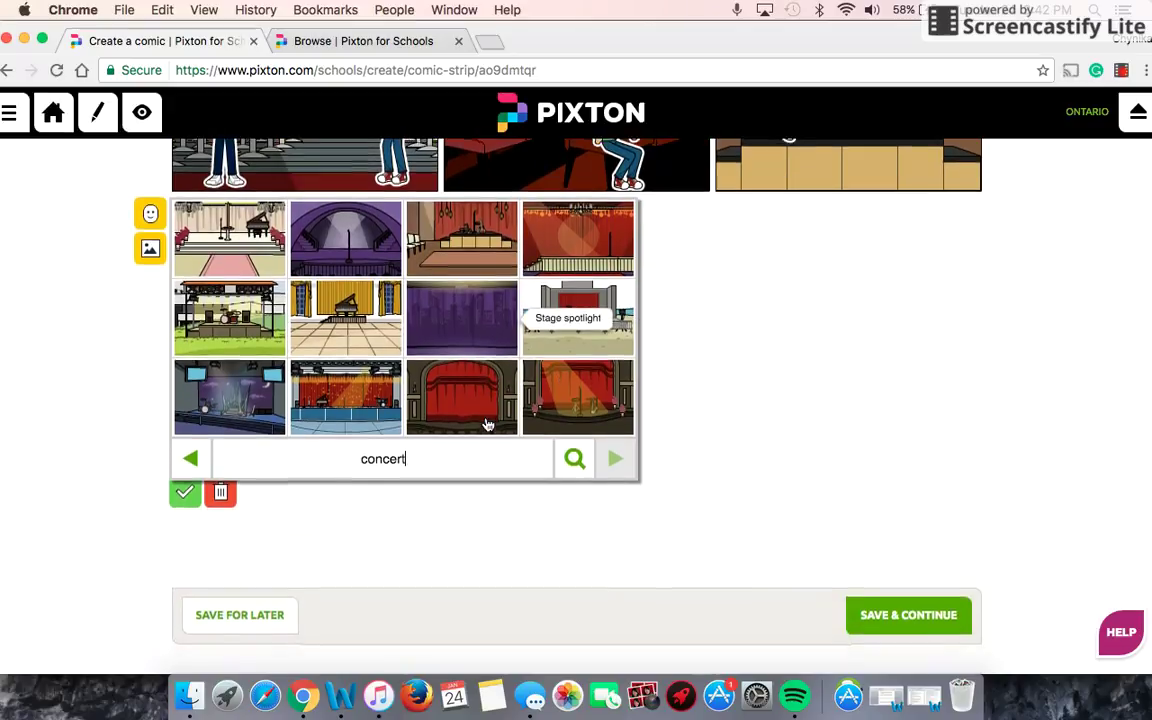
double_click(383, 508)
text(theatre)
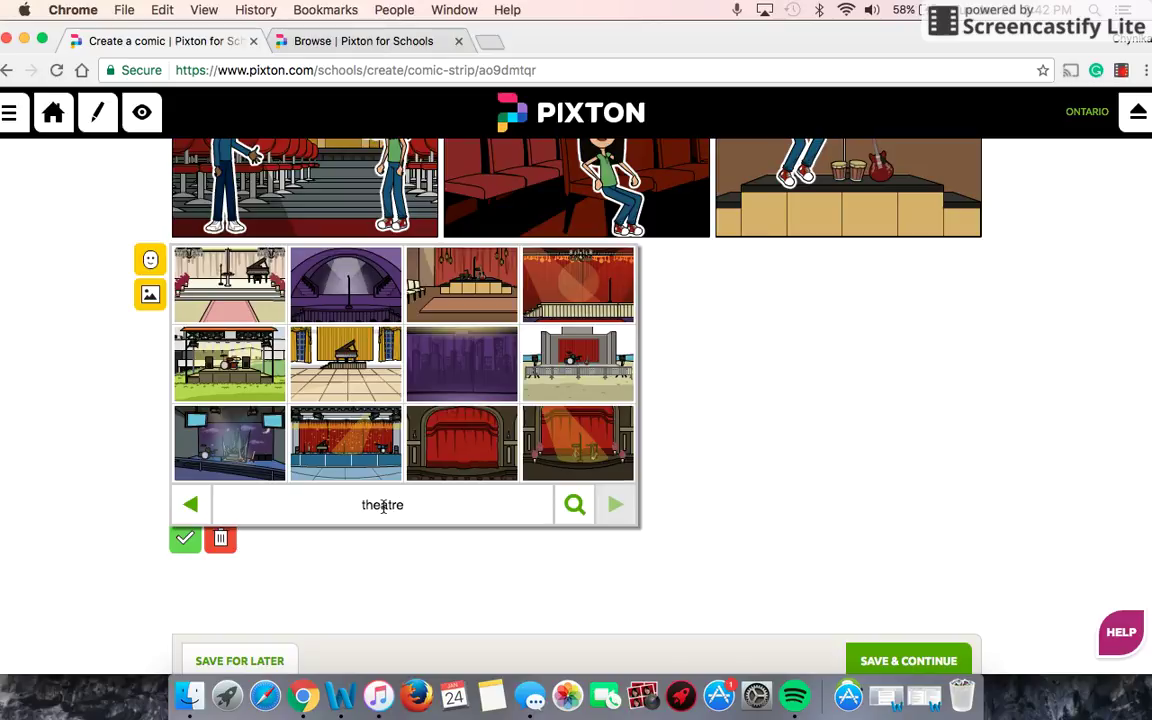
click(355, 310)
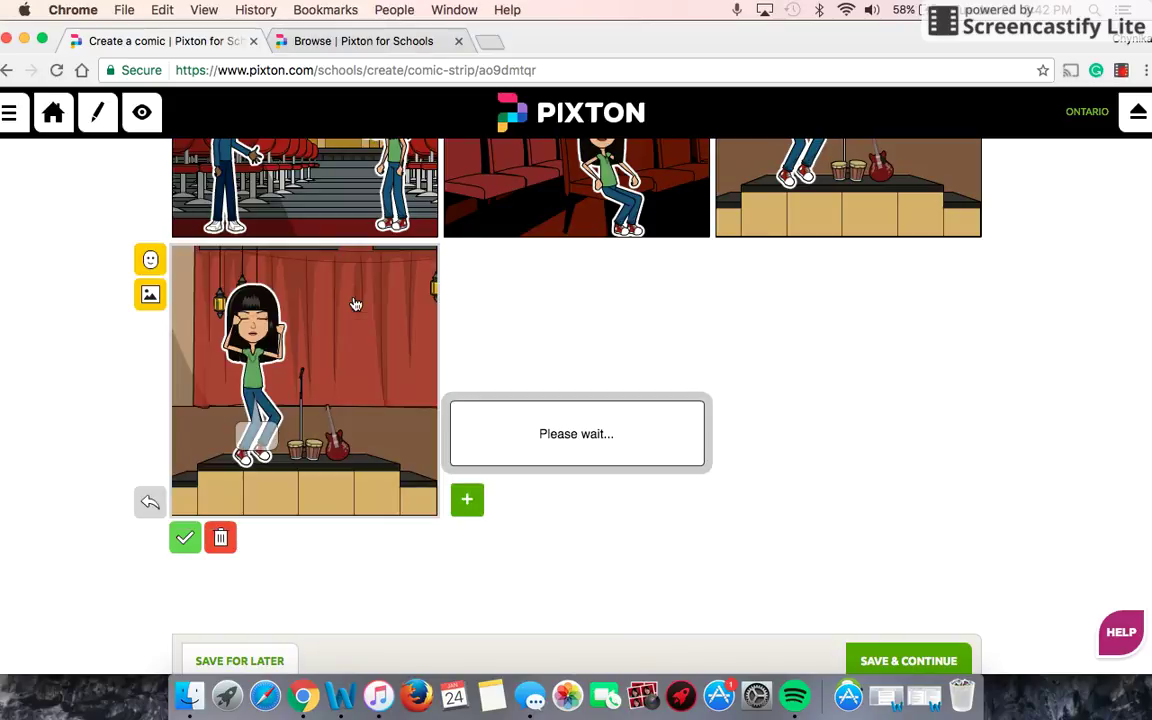
Step: Move the girl to the panel's left side and give her a standing preset pose
drag(322, 418, 270, 316)
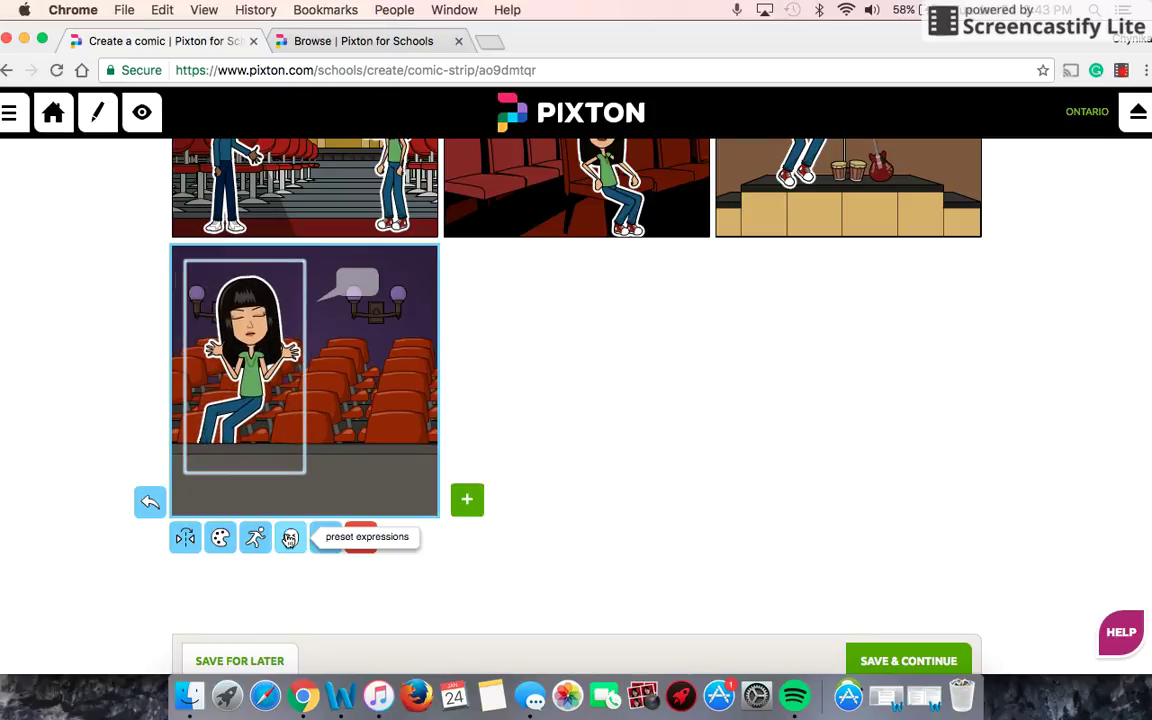
click(255, 540)
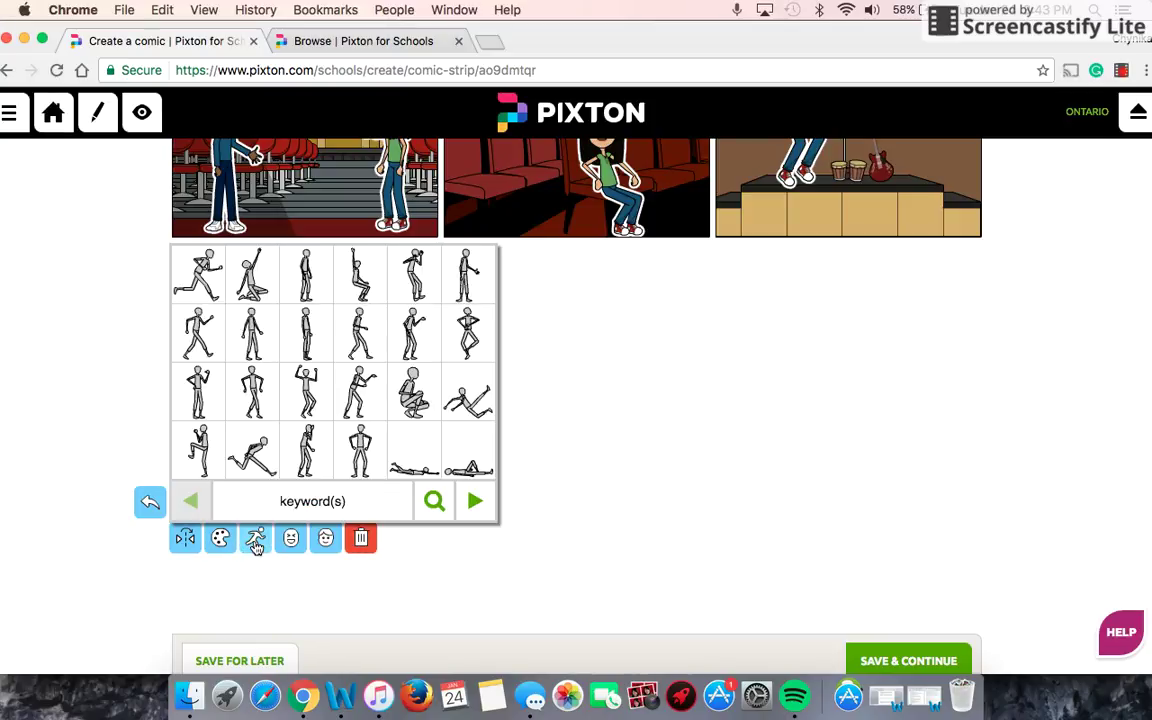
click(308, 273)
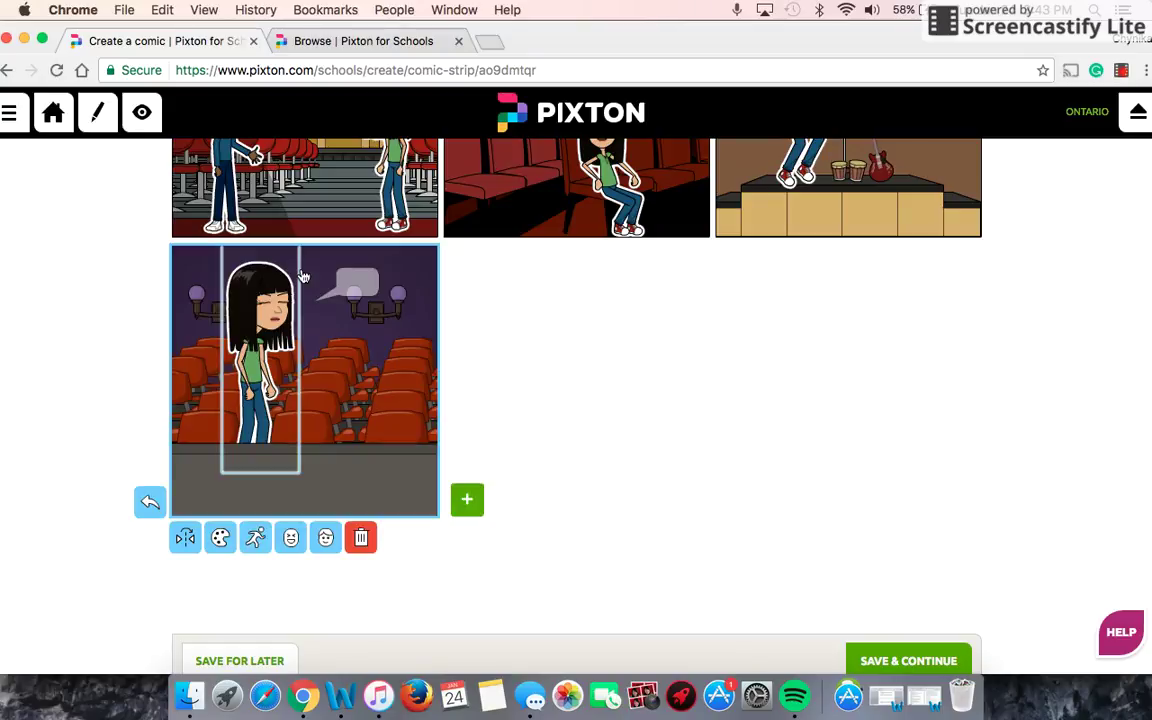
Step: Close the swap list without swapping, clear the selection, and bring up My Characters
click(321, 547)
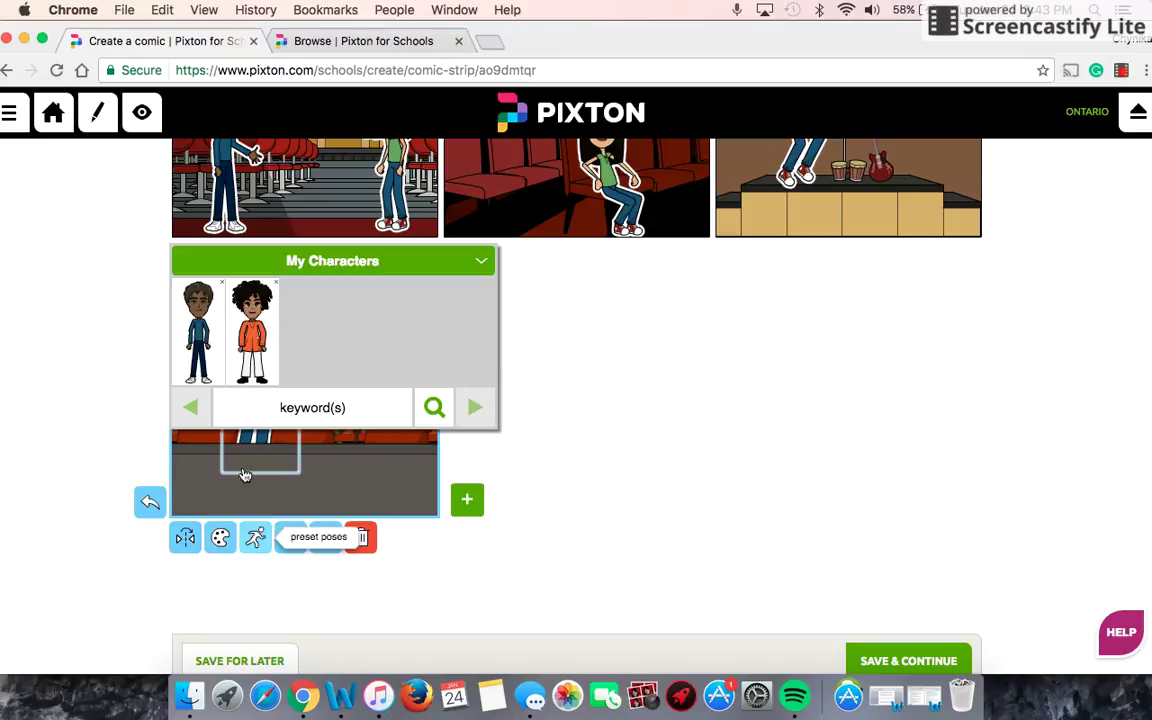
click(320, 457)
click(320, 458)
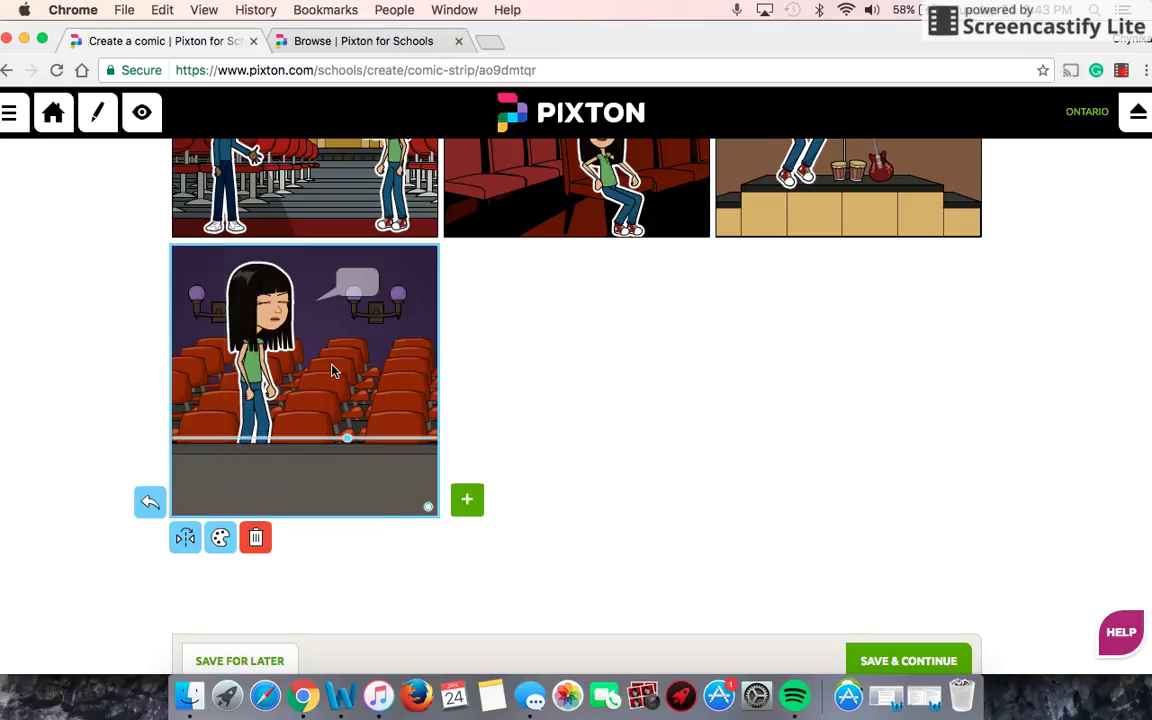
click(198, 467)
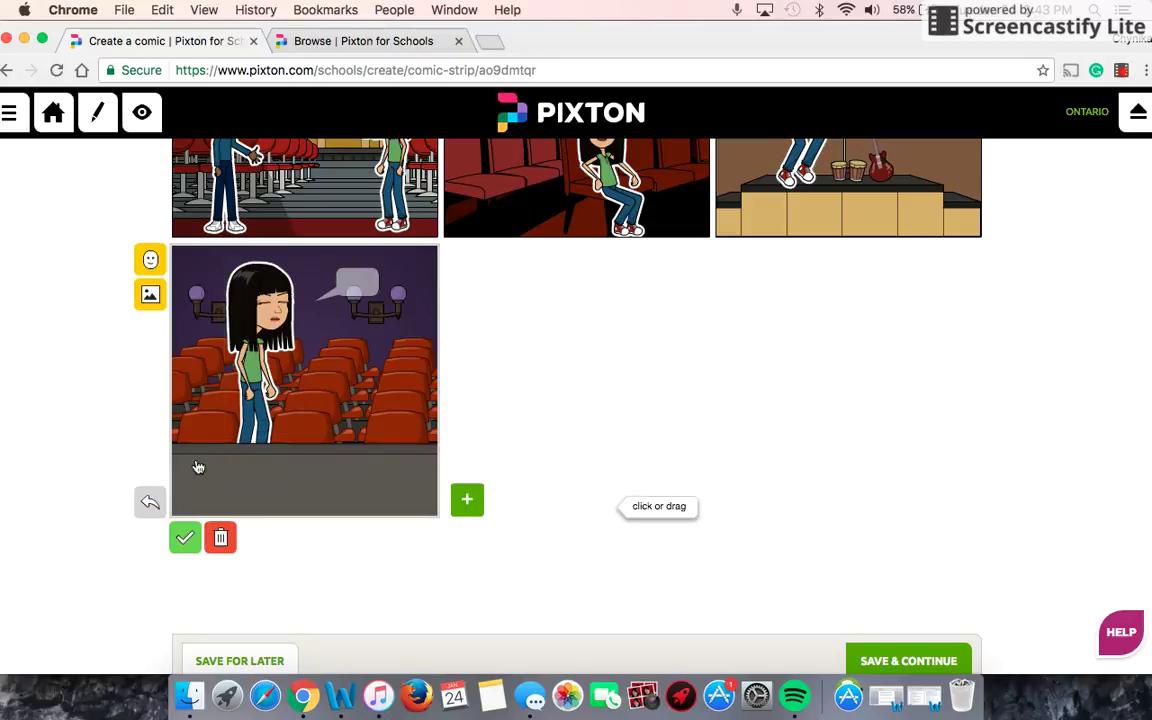
click(152, 259)
mouse_move(244, 321)
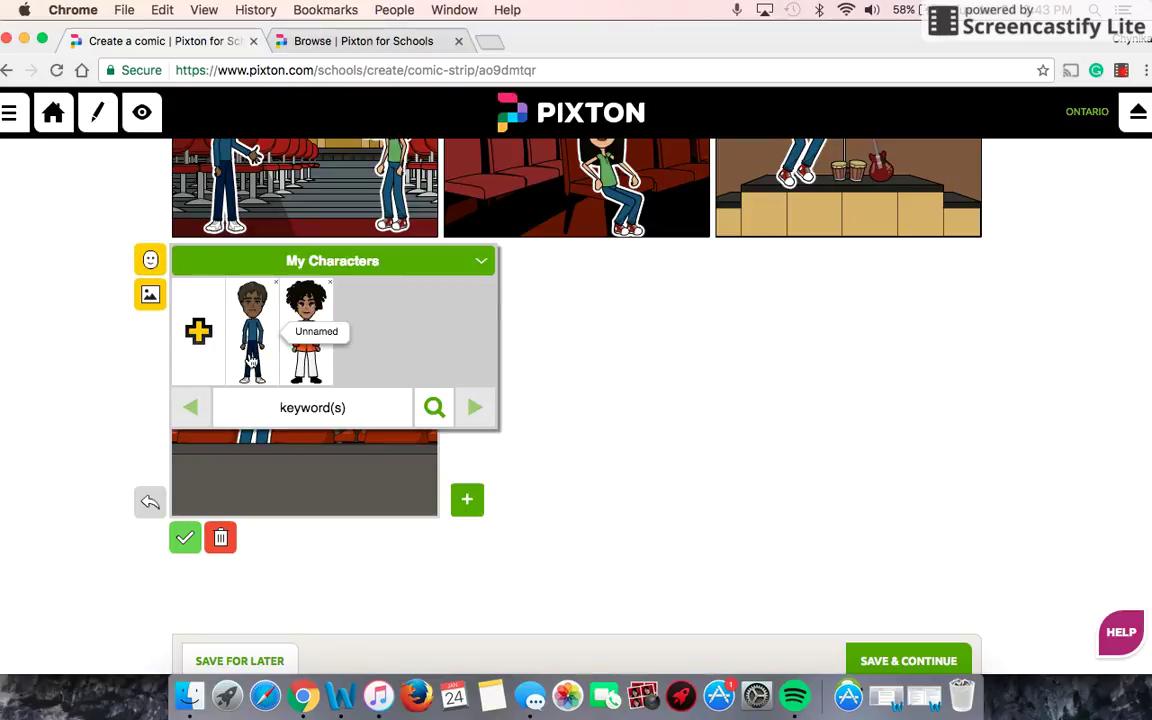
Step: Add the boy from My Characters and raise both characters in the panel
click(251, 345)
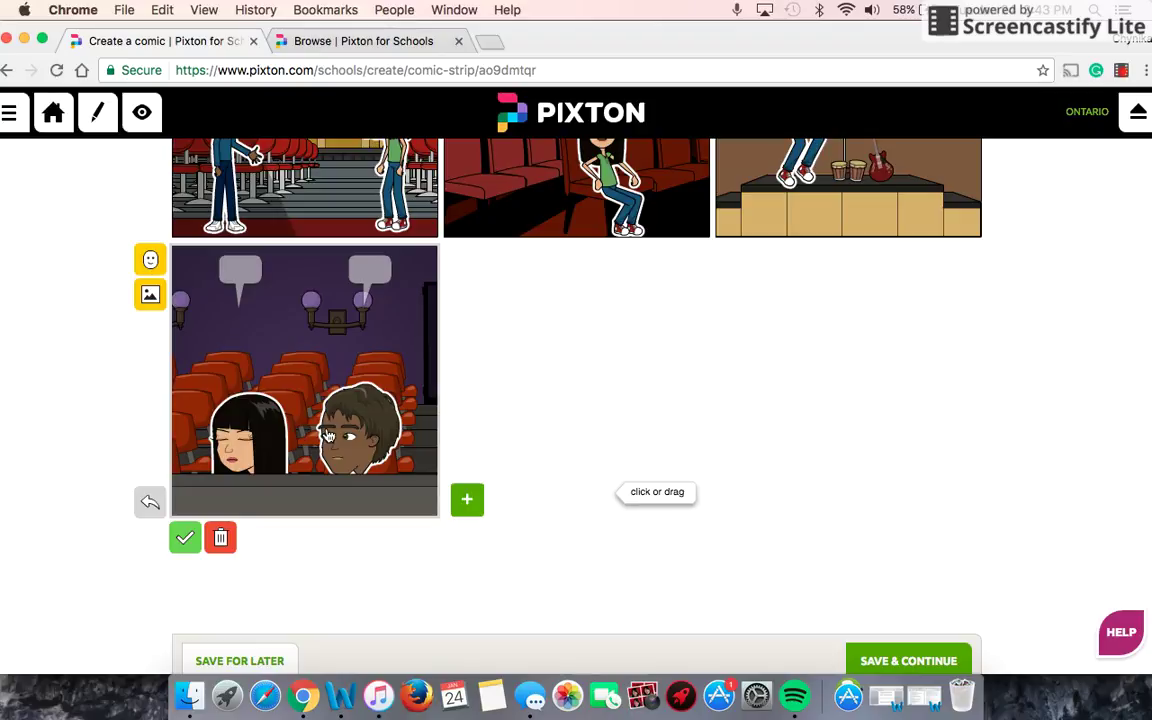
drag(328, 437, 278, 443)
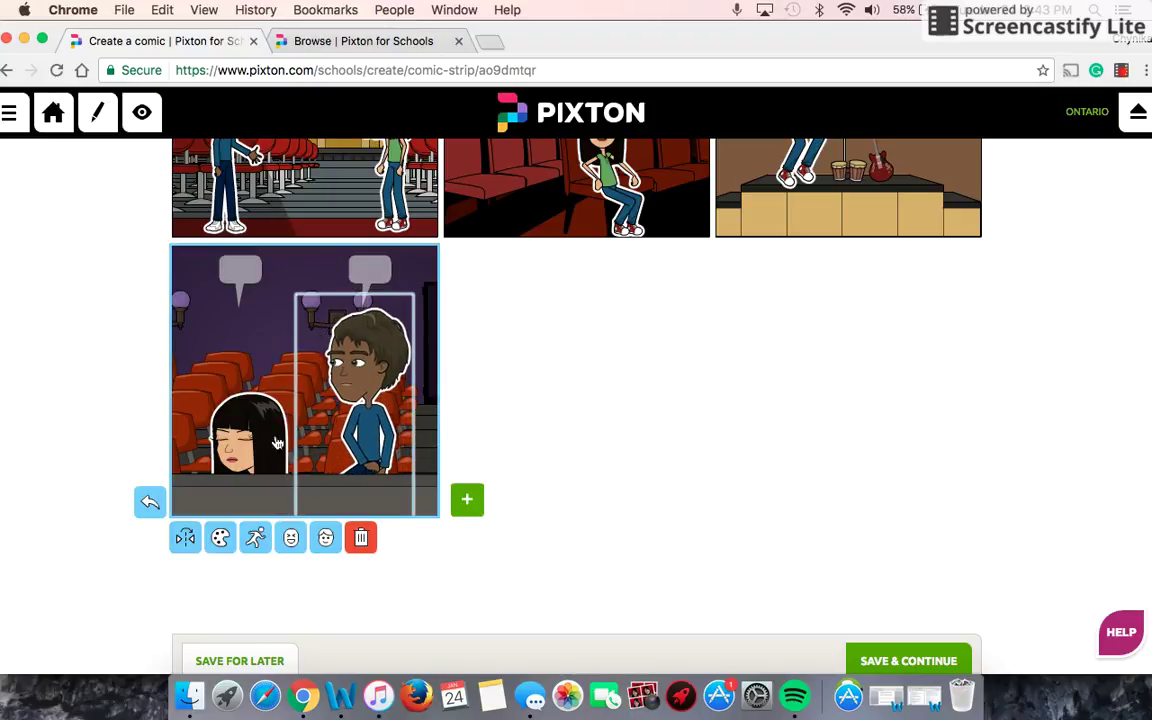
drag(225, 399, 220, 310)
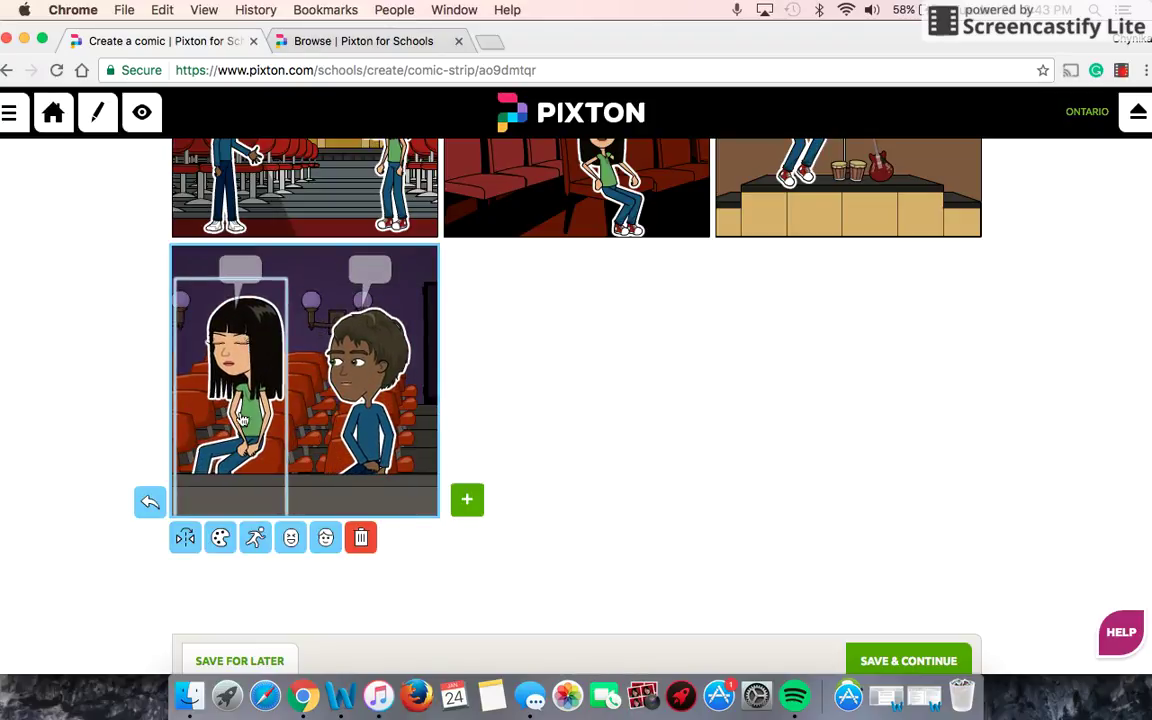
Step: Flip and repose the girl and boy to face each other, and lower the floor line
click(186, 539)
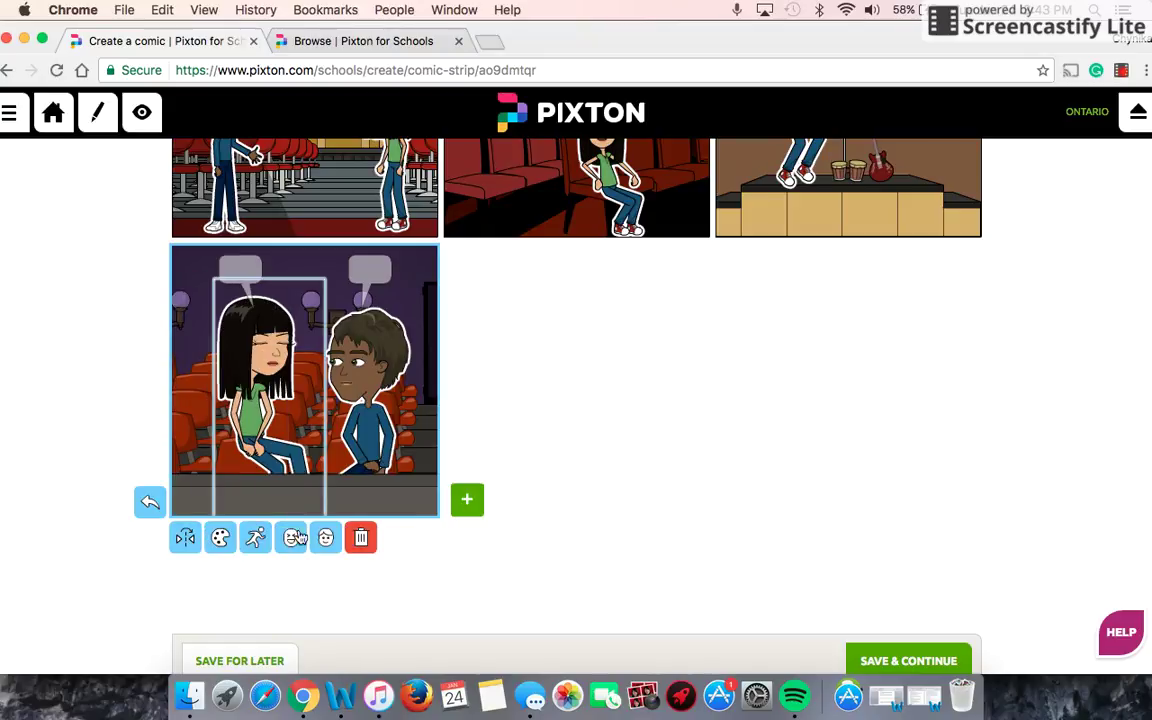
click(262, 541)
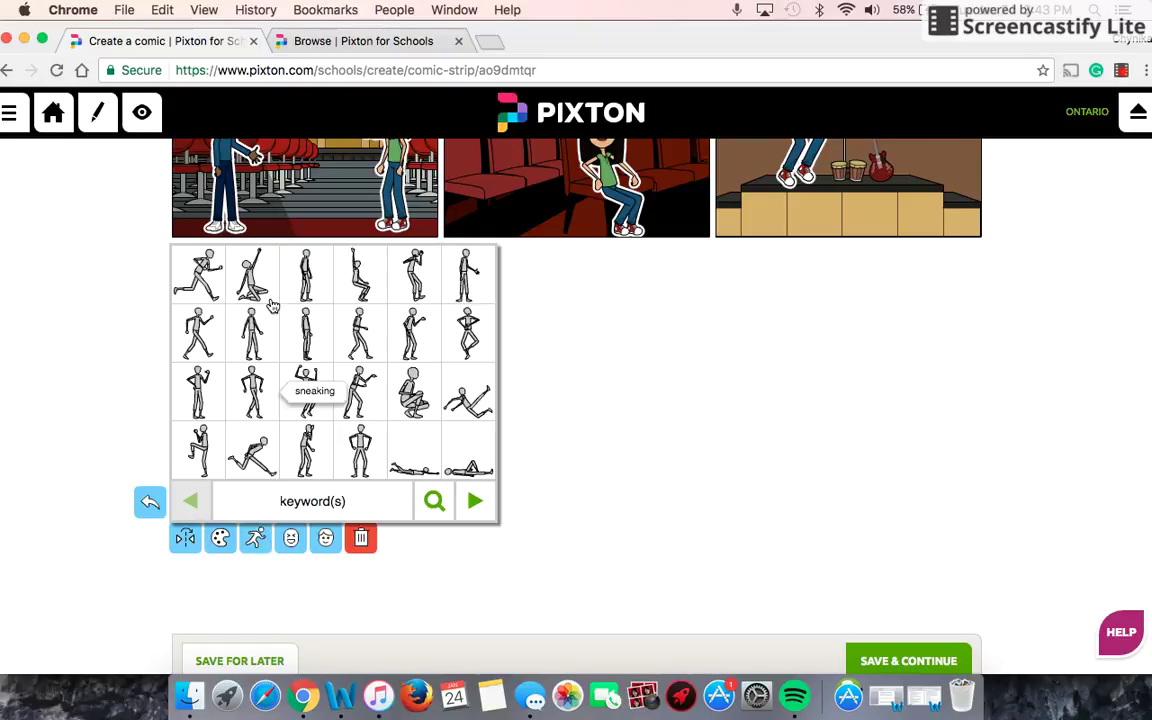
click(305, 297)
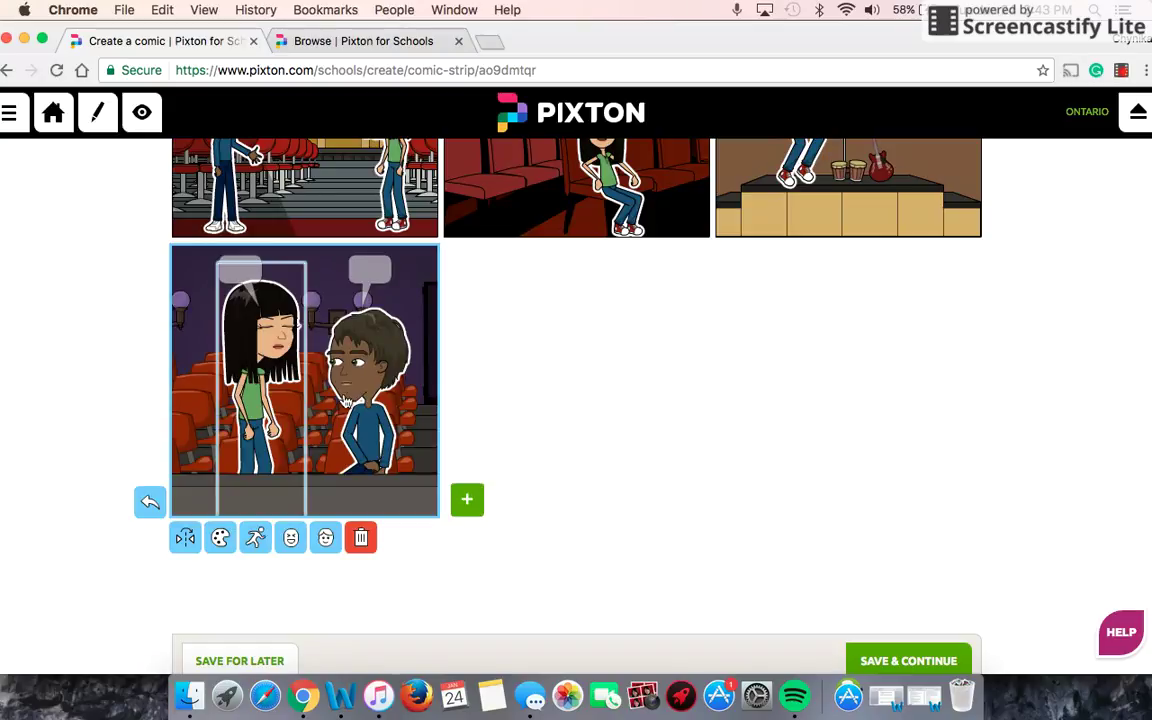
click(256, 540)
click(313, 296)
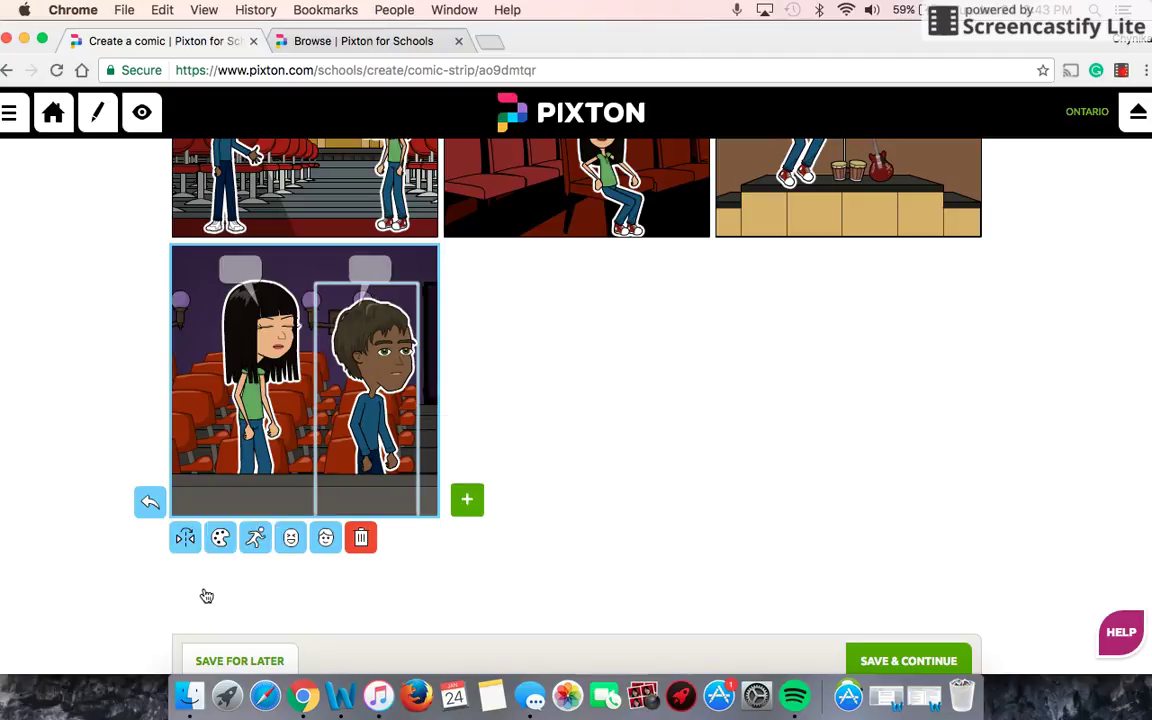
click(185, 537)
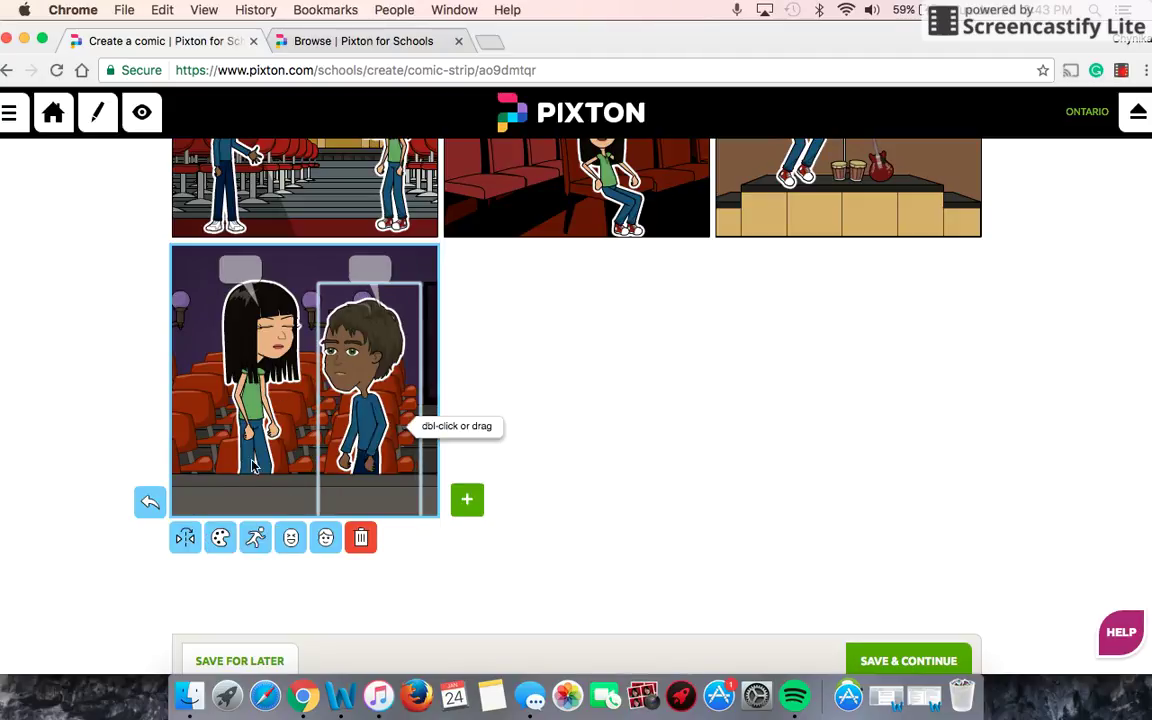
click(271, 488)
drag(271, 488, 303, 523)
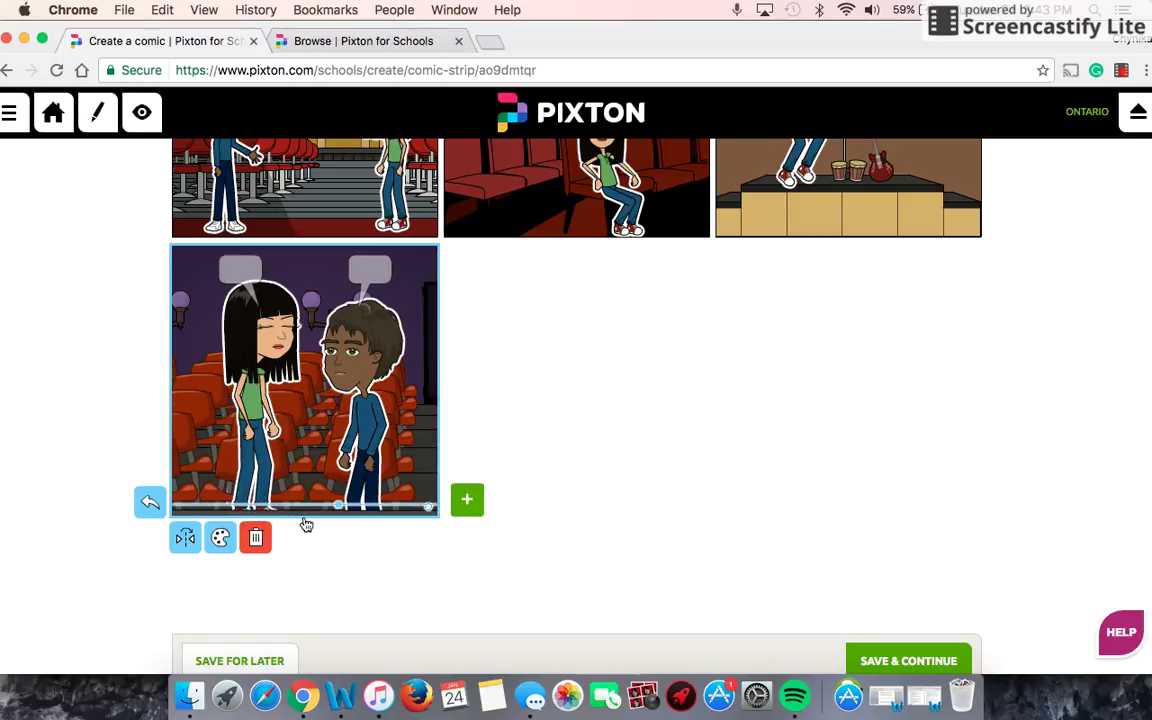
Step: Move the girl further left and give her a happy open-eyed smile expression
click(253, 405)
drag(253, 405, 211, 410)
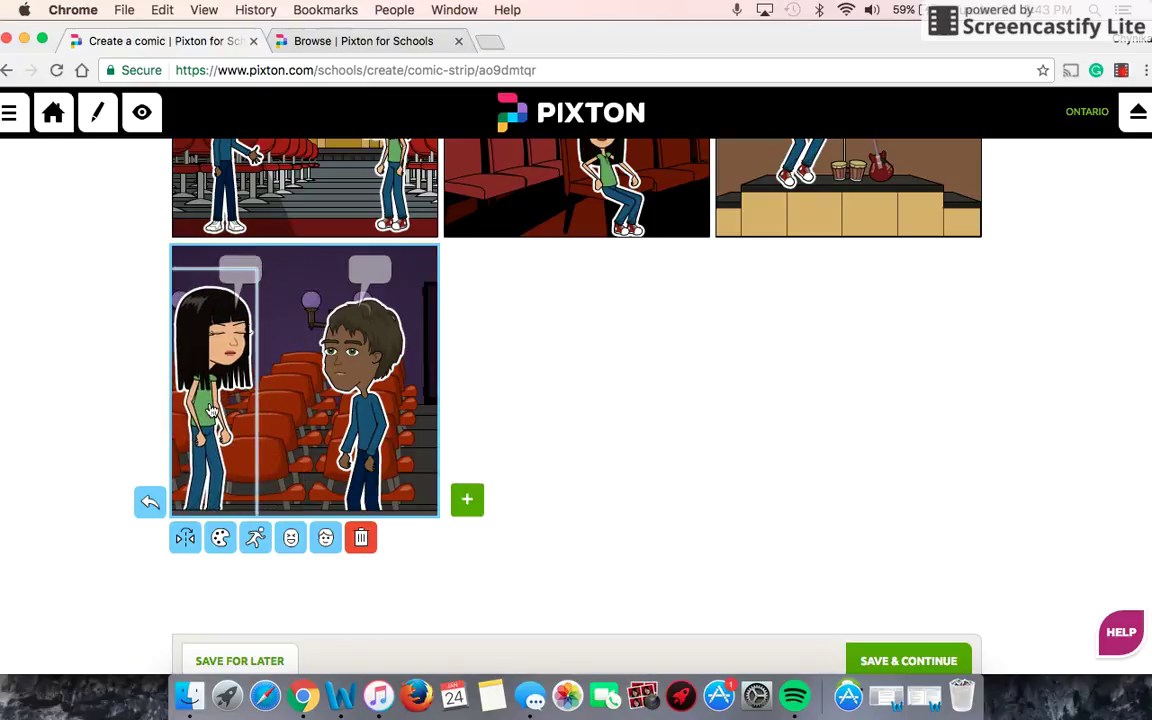
click(362, 370)
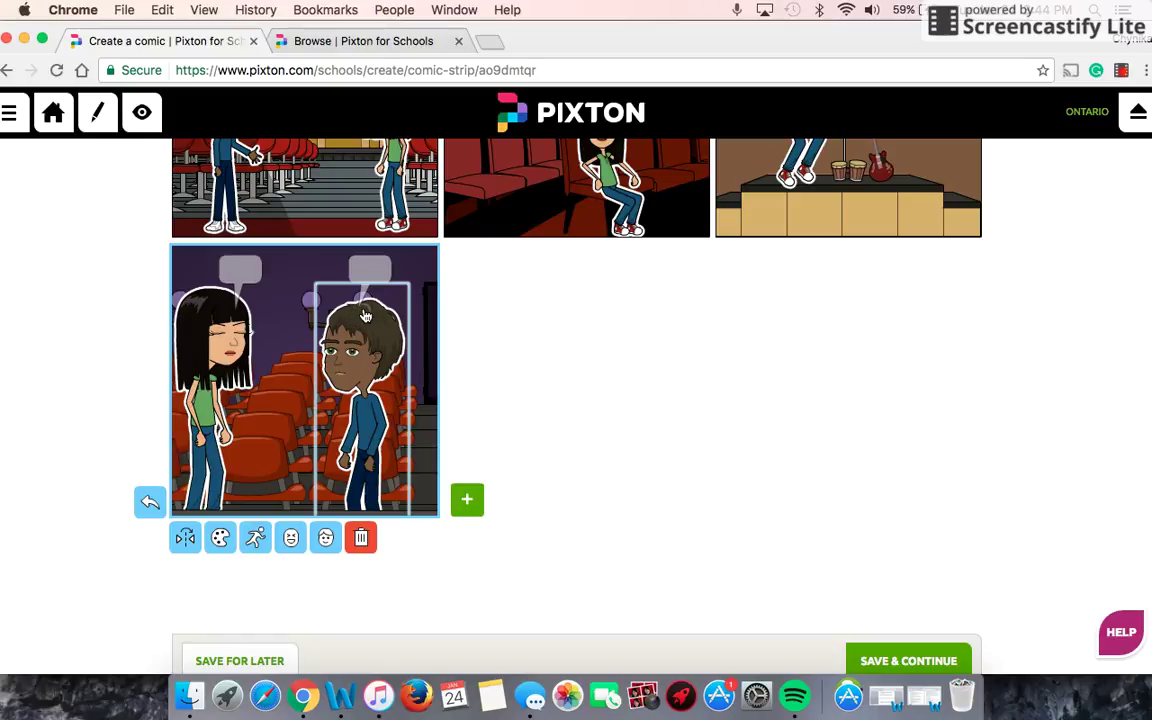
click(325, 539)
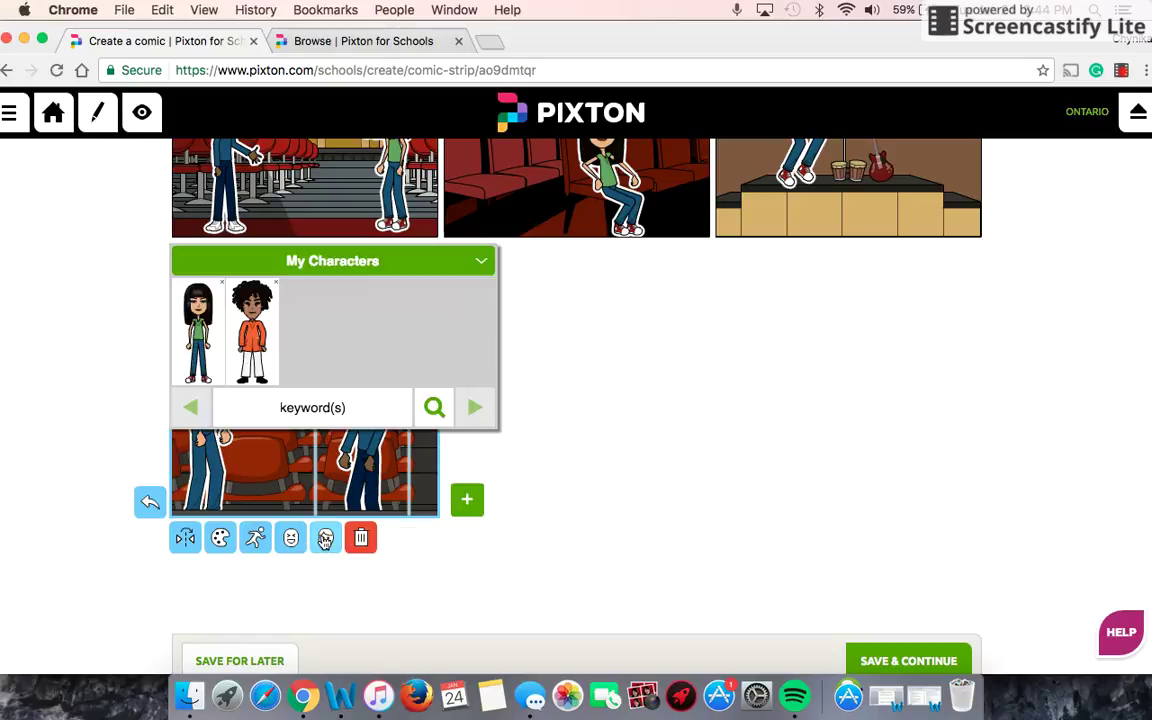
click(291, 538)
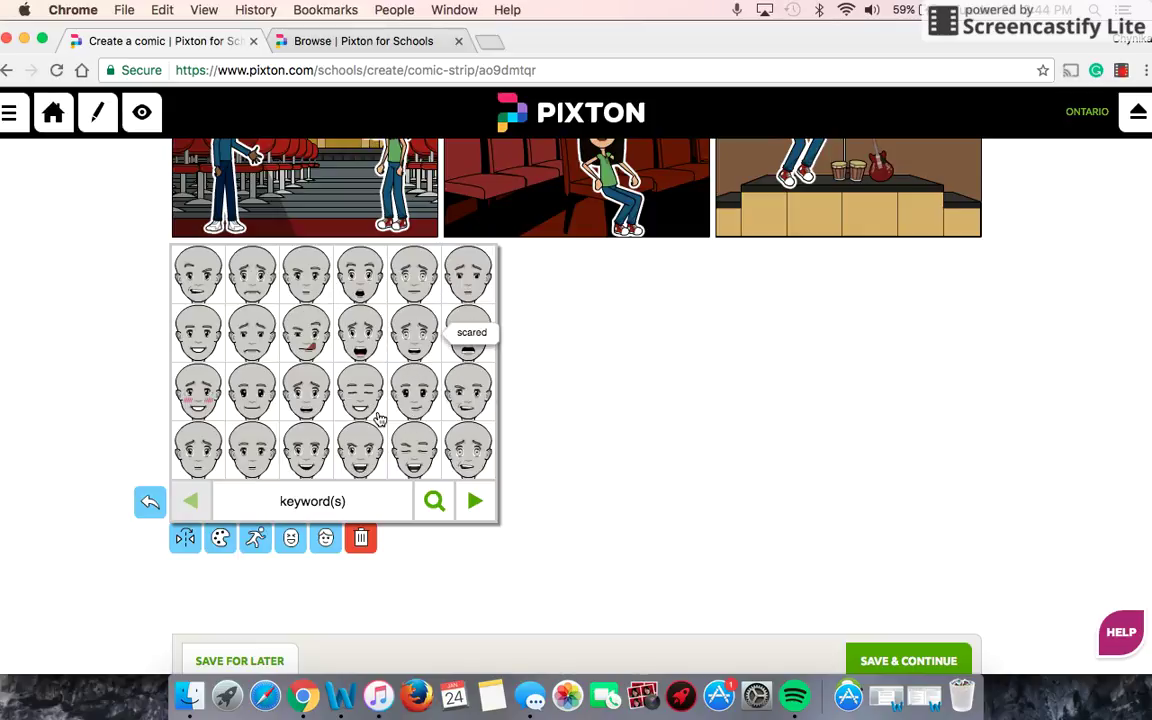
click(413, 396)
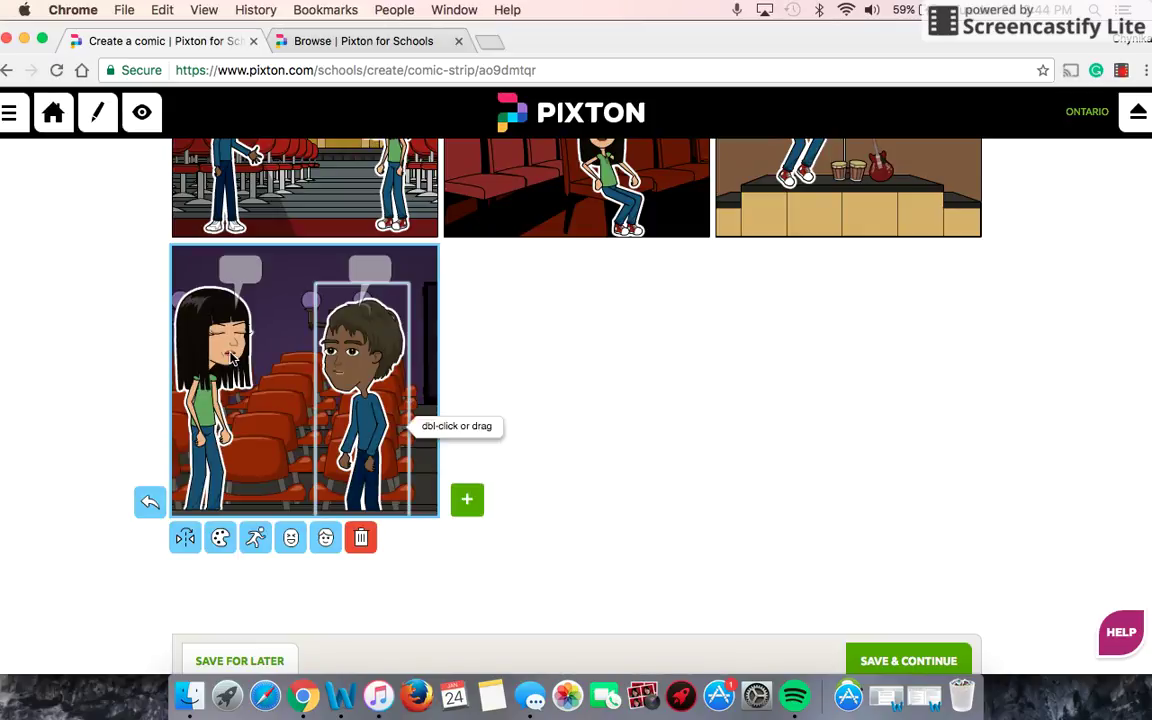
click(291, 539)
click(307, 459)
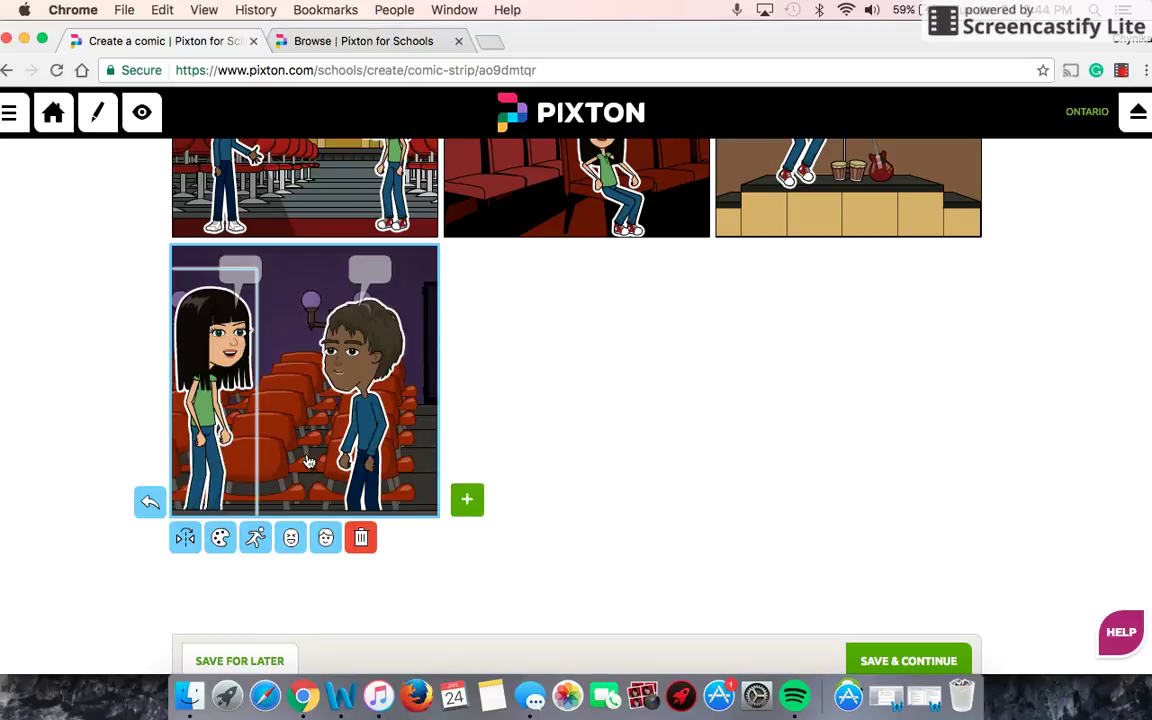
Step: Give the boy an open-mouthed smile and finish editing the characters
click(360, 378)
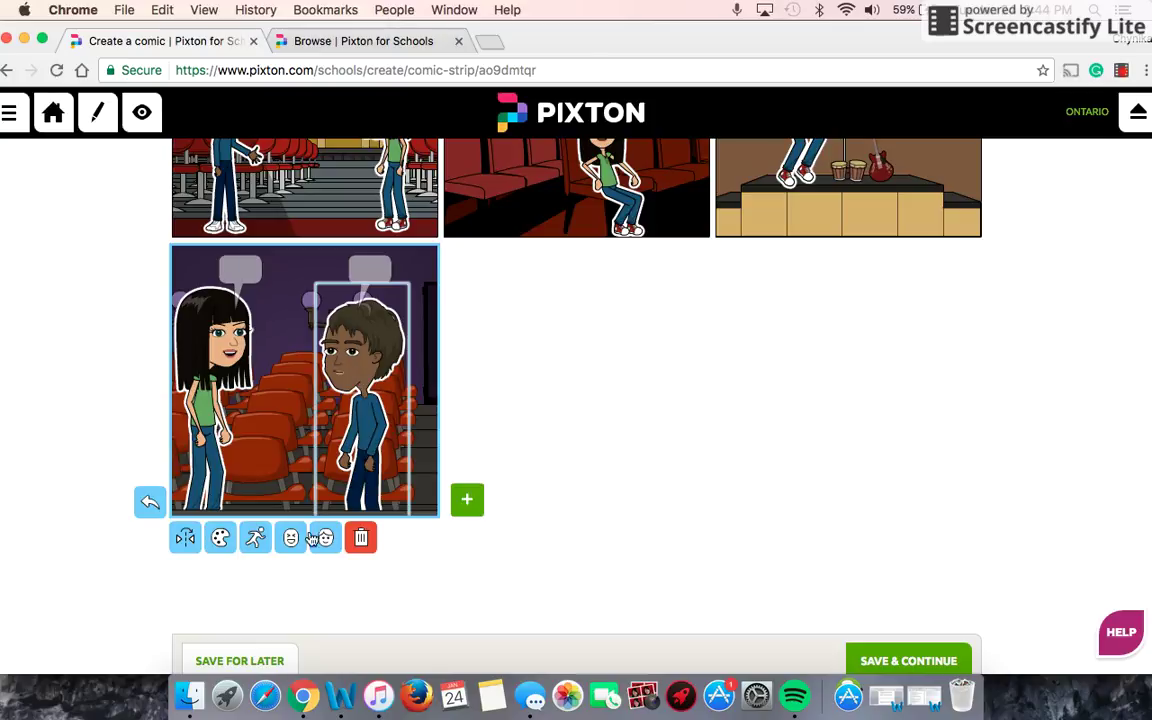
click(291, 538)
click(312, 455)
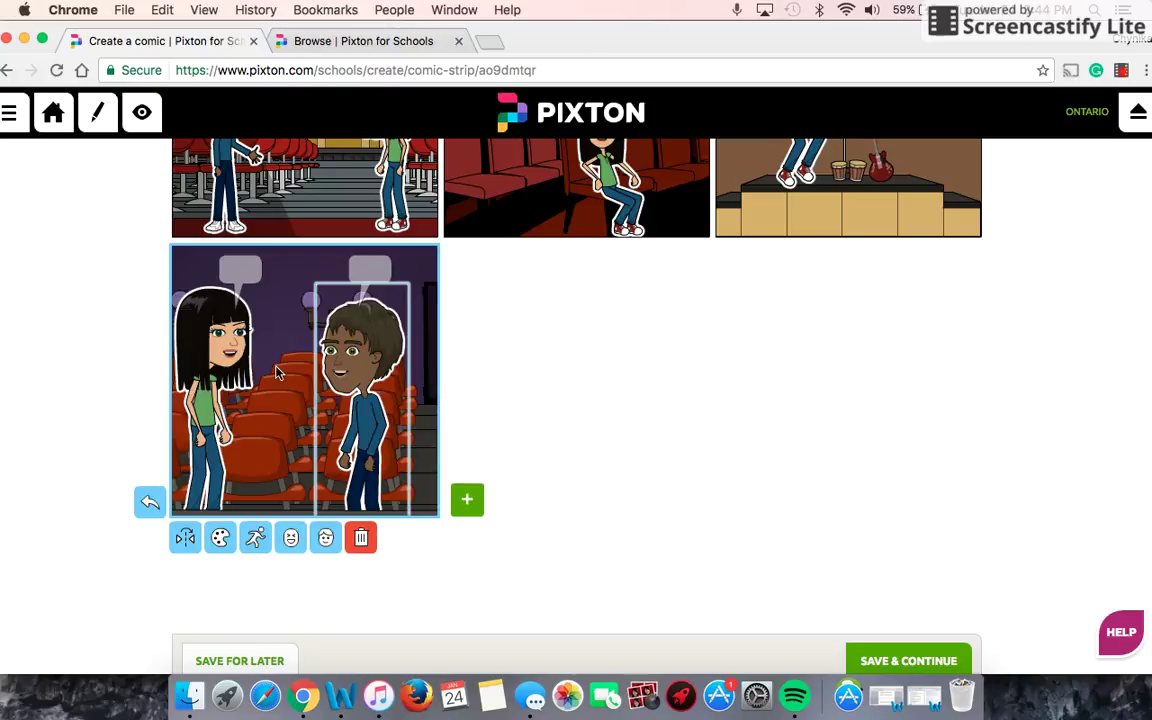
click(367, 261)
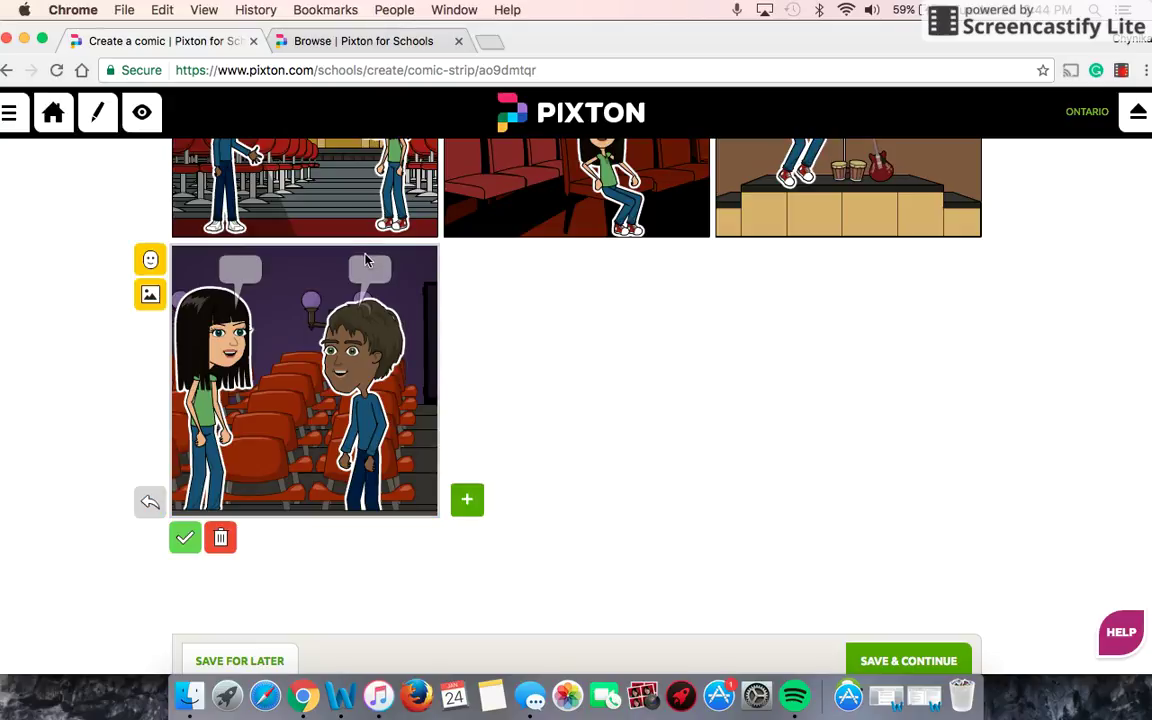
Step: Write 'I can't believe I did that!! It was worth it!' and the boy's courage reply
click(256, 272)
text(I can't believe I did that!! It w)
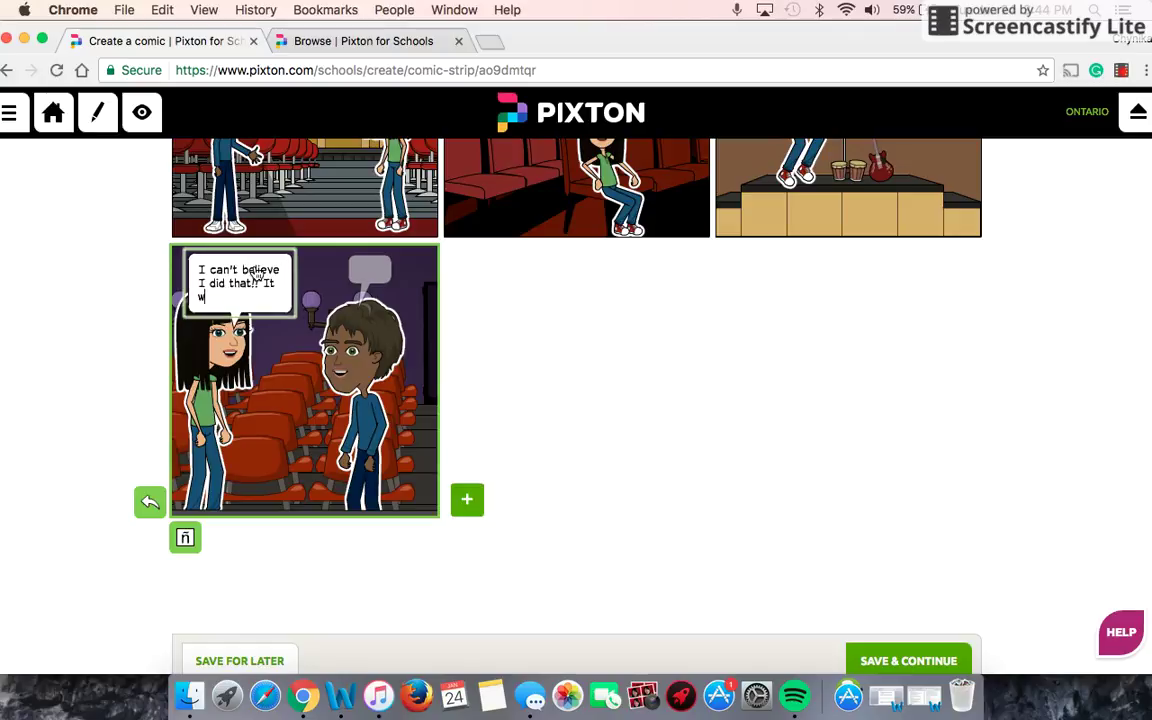
text(as worth it!)
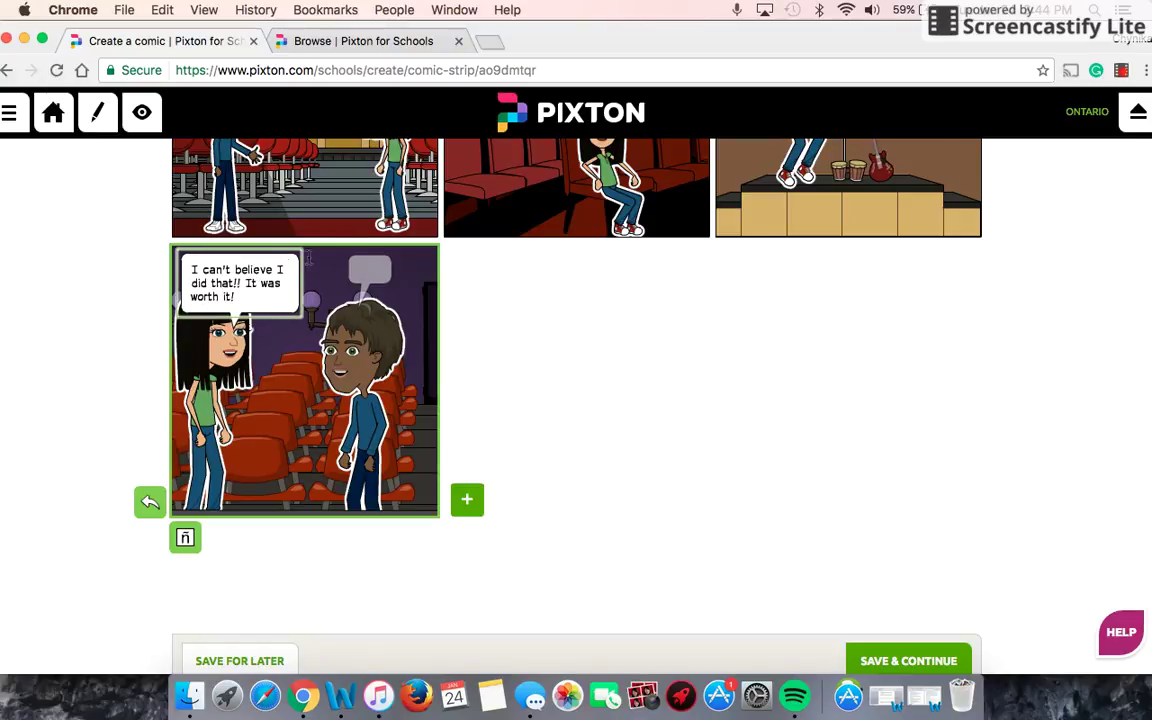
click(367, 269)
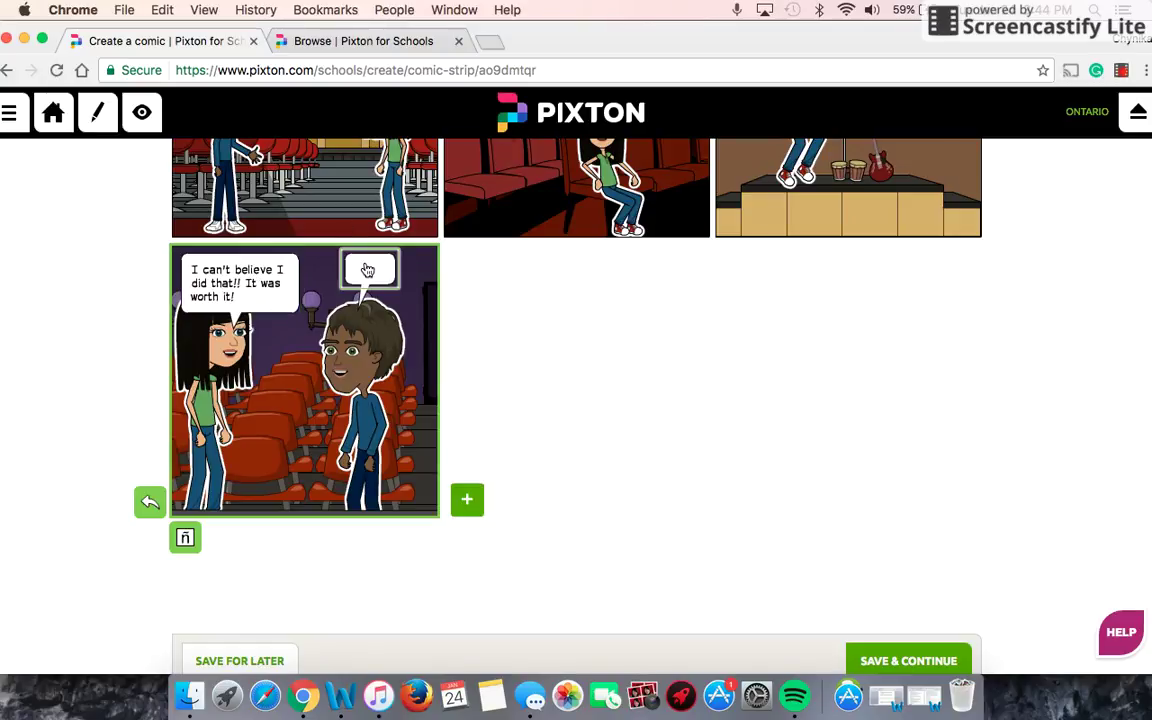
text(See, I knew you had the courage in you all along)
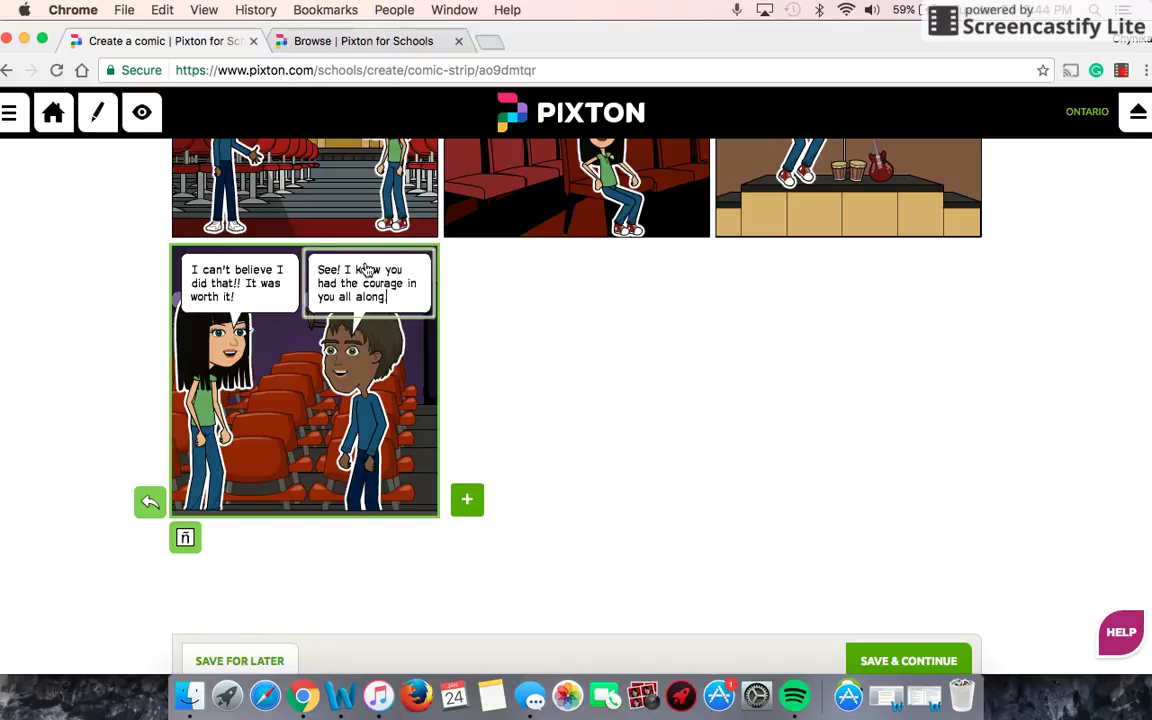
click(570, 332)
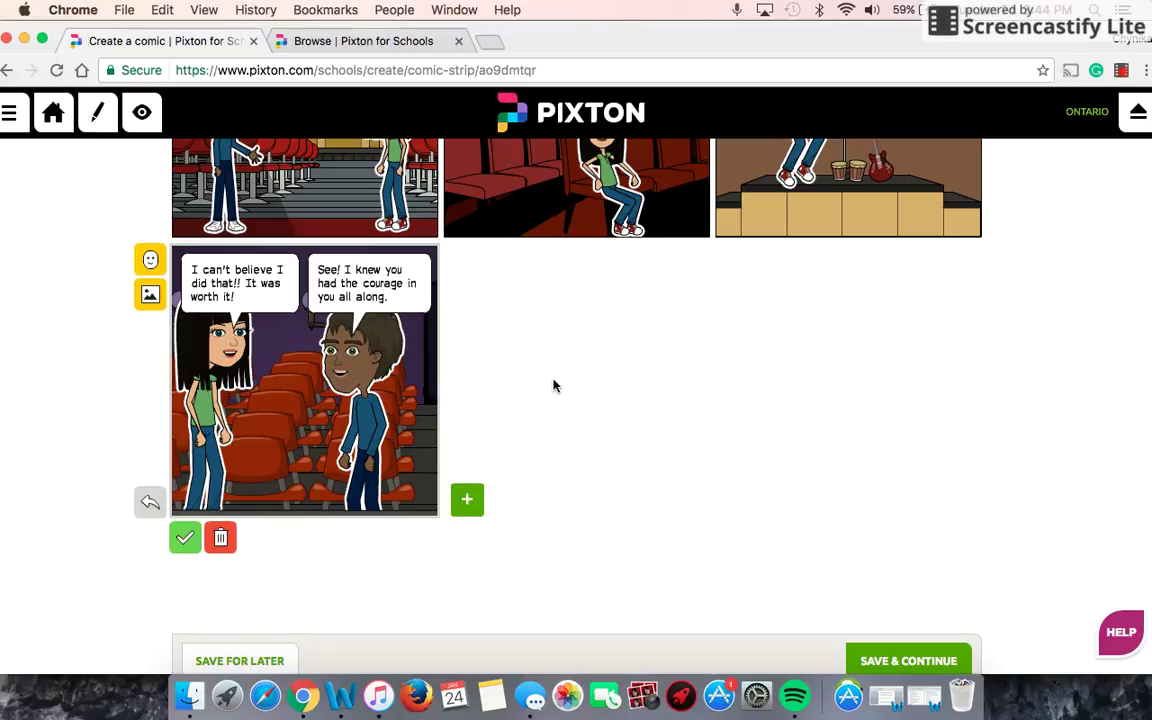
scroll(555, 383, up, 10)
scroll(555, 383, down, 10)
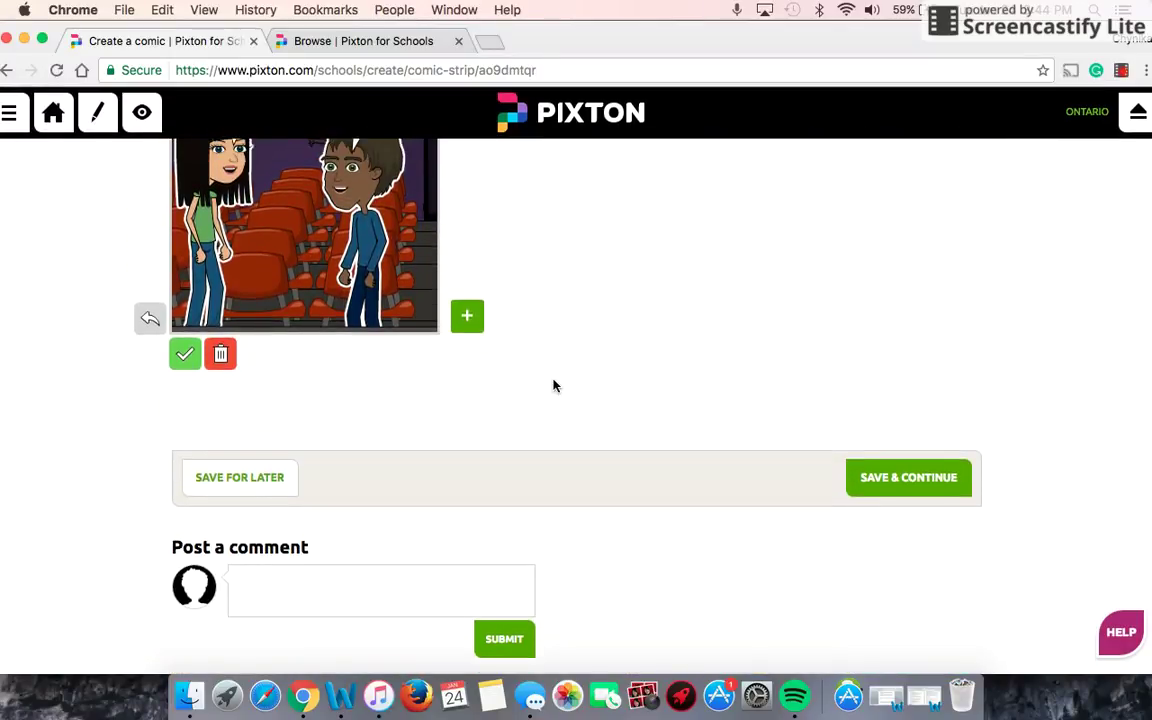
scroll(555, 385, up, 1)
scroll(555, 386, up, 10)
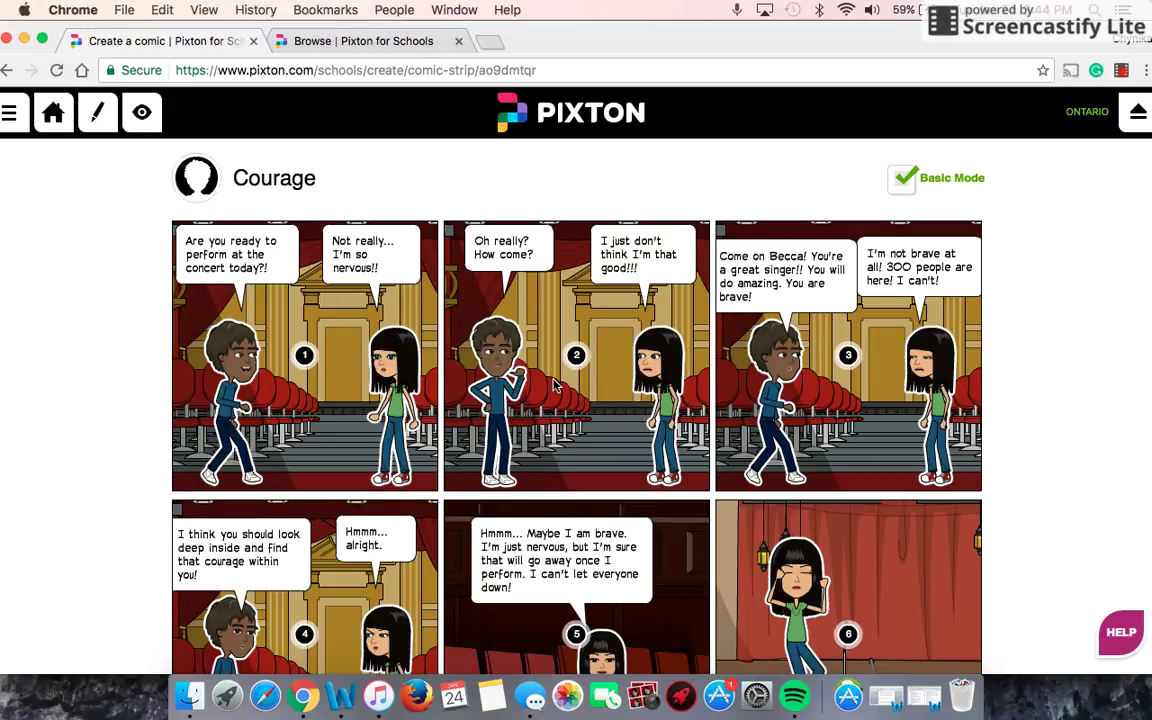
scroll(555, 385, down, 1)
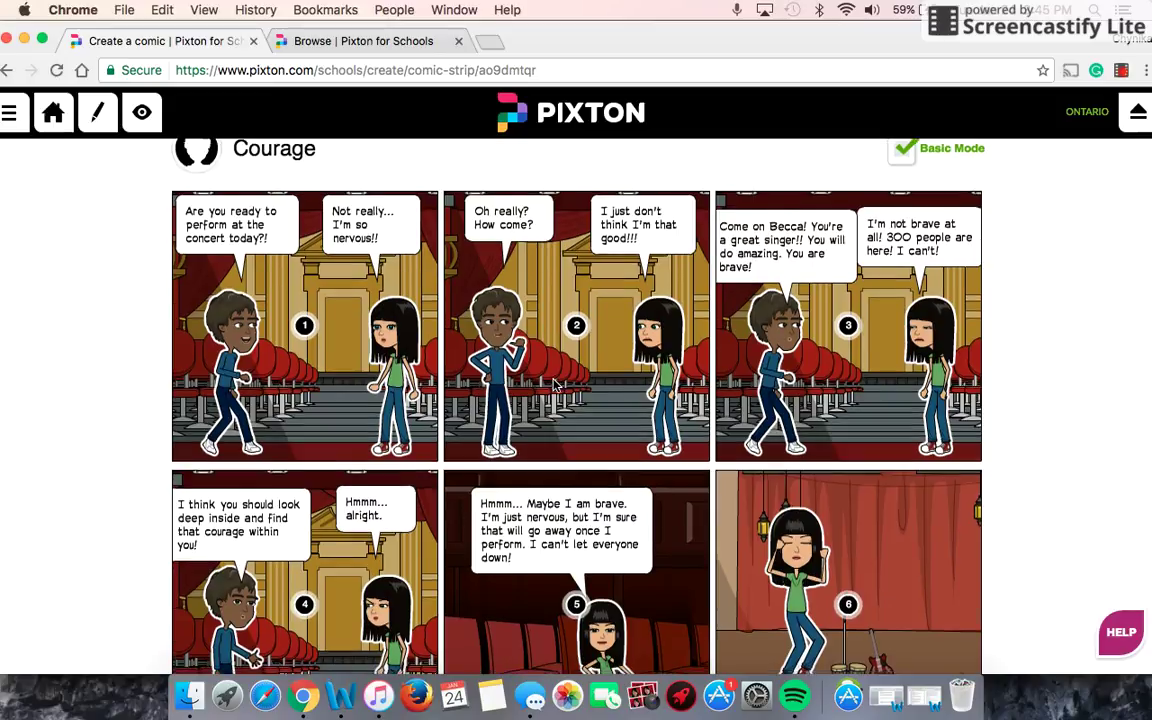
scroll(555, 386, down, 10)
scroll(555, 386, down, 2)
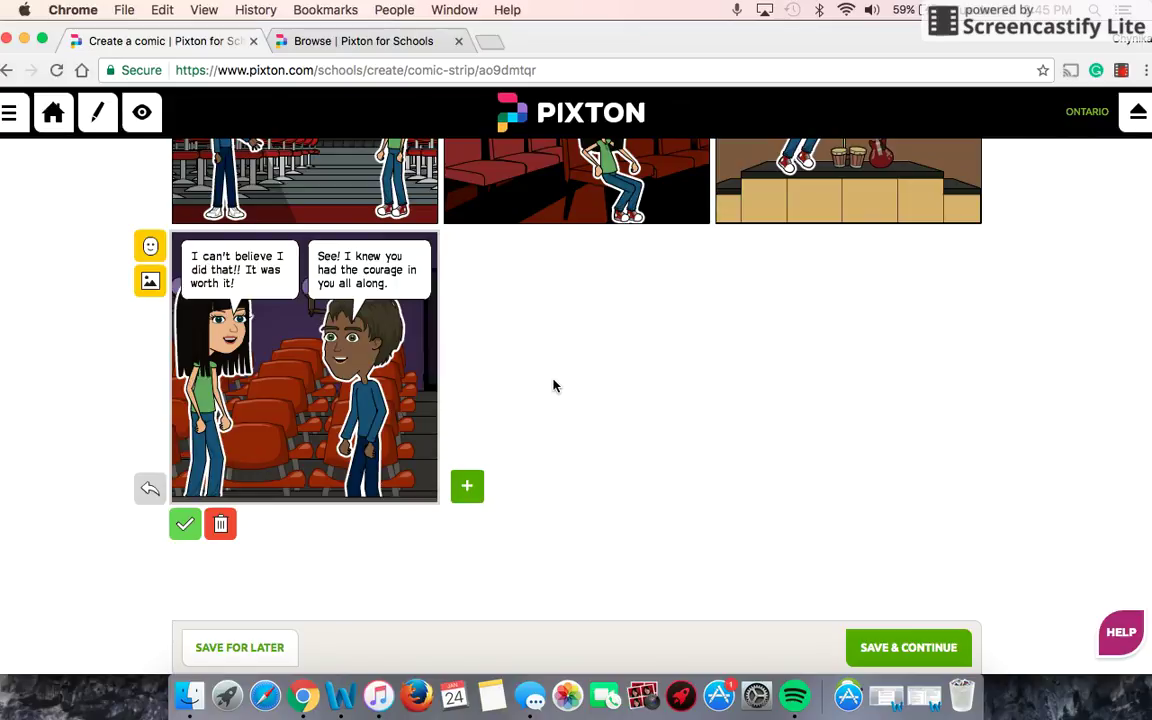
scroll(555, 386, up, 11)
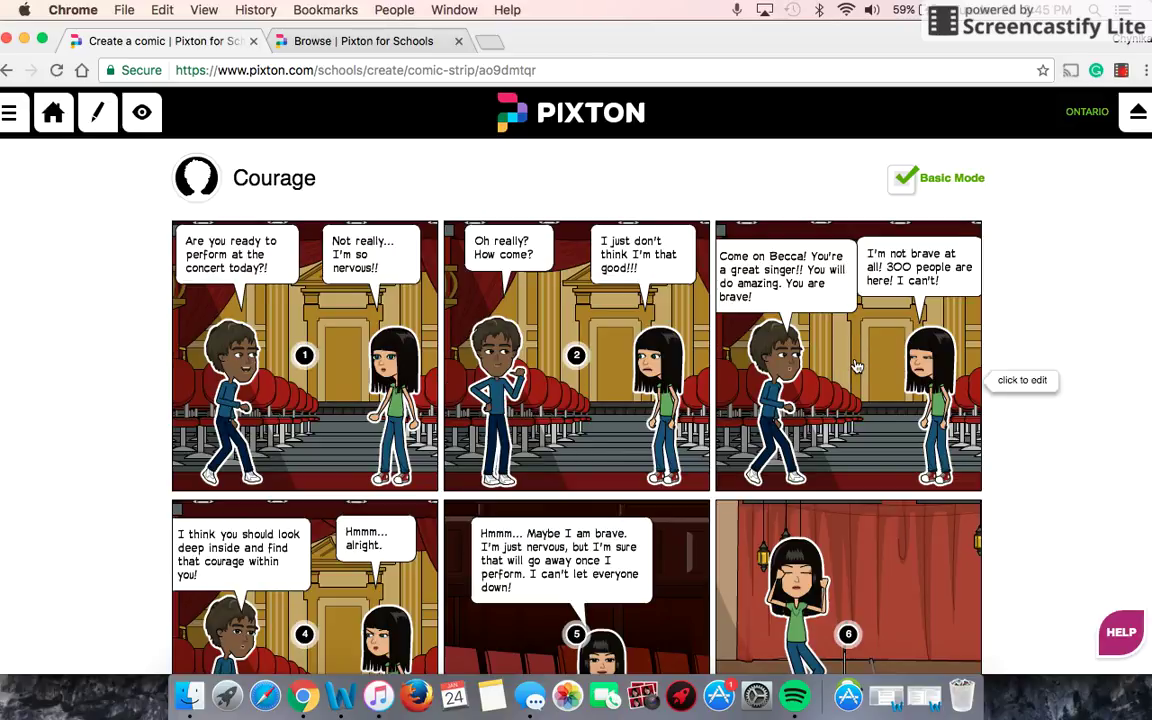
scroll(997, 281, down, 4)
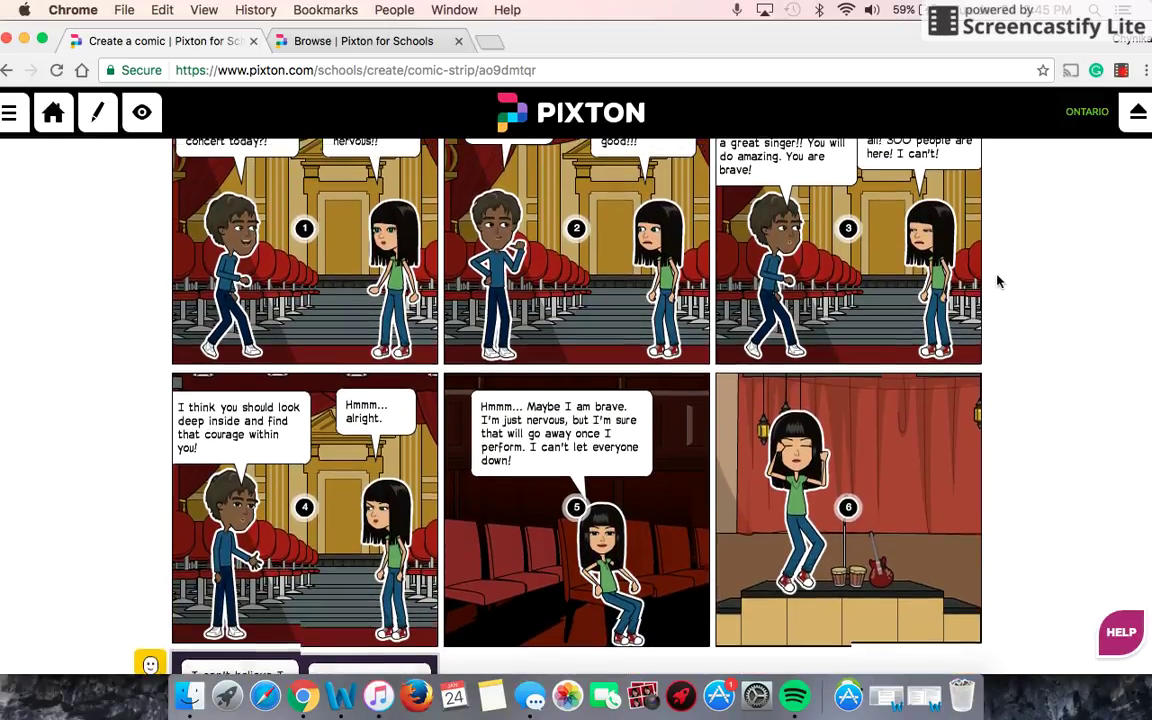
scroll(997, 281, down, 3)
scroll(997, 281, down, 4)
scroll(997, 281, up, 3)
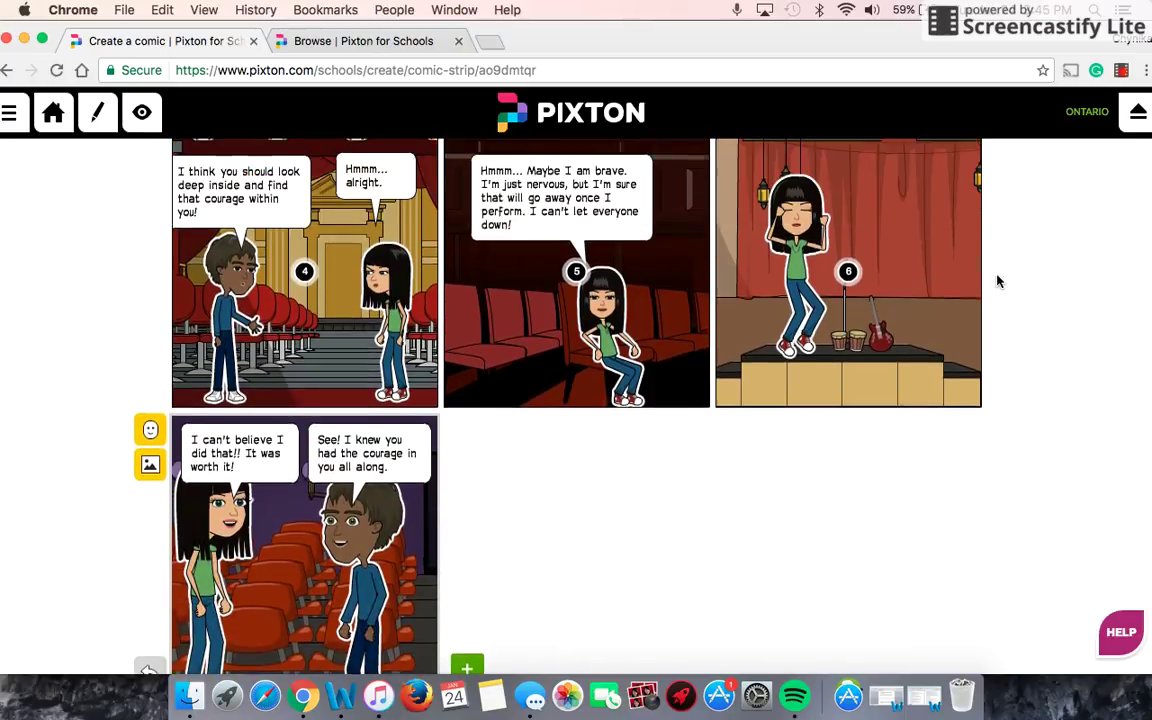
scroll(997, 281, up, 2)
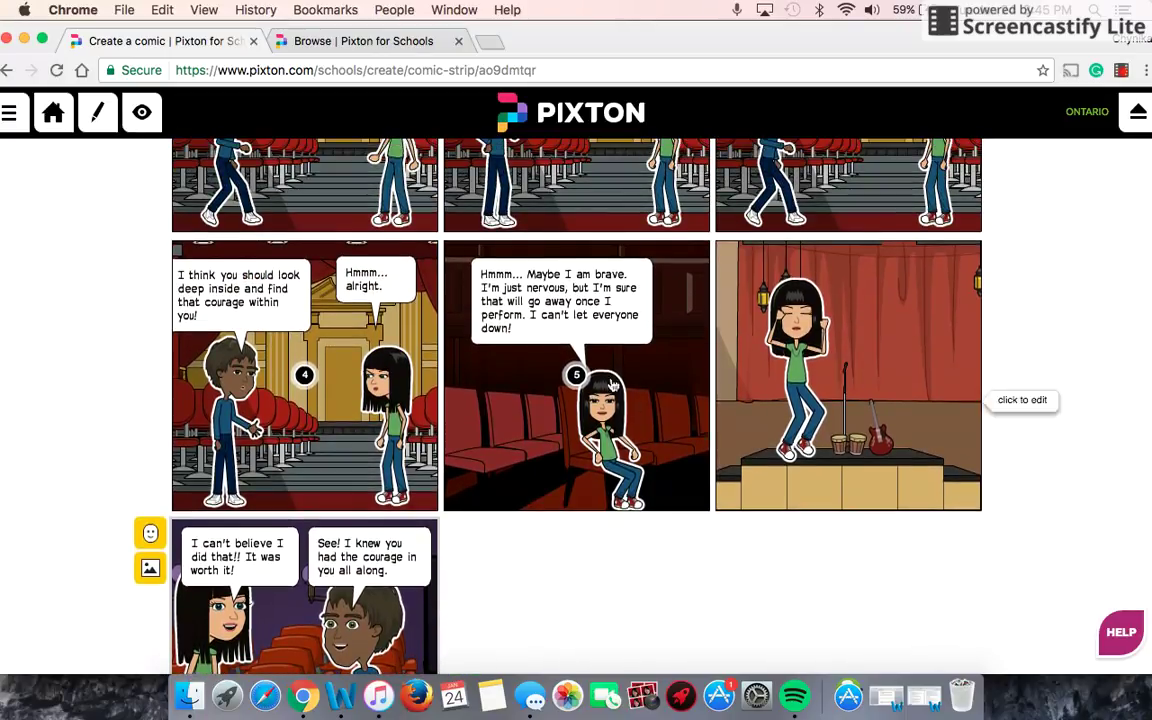
Step: Reopen panel 5 to adjust the seated girl's skin tone, then scroll to the Save buttons
click(613, 430)
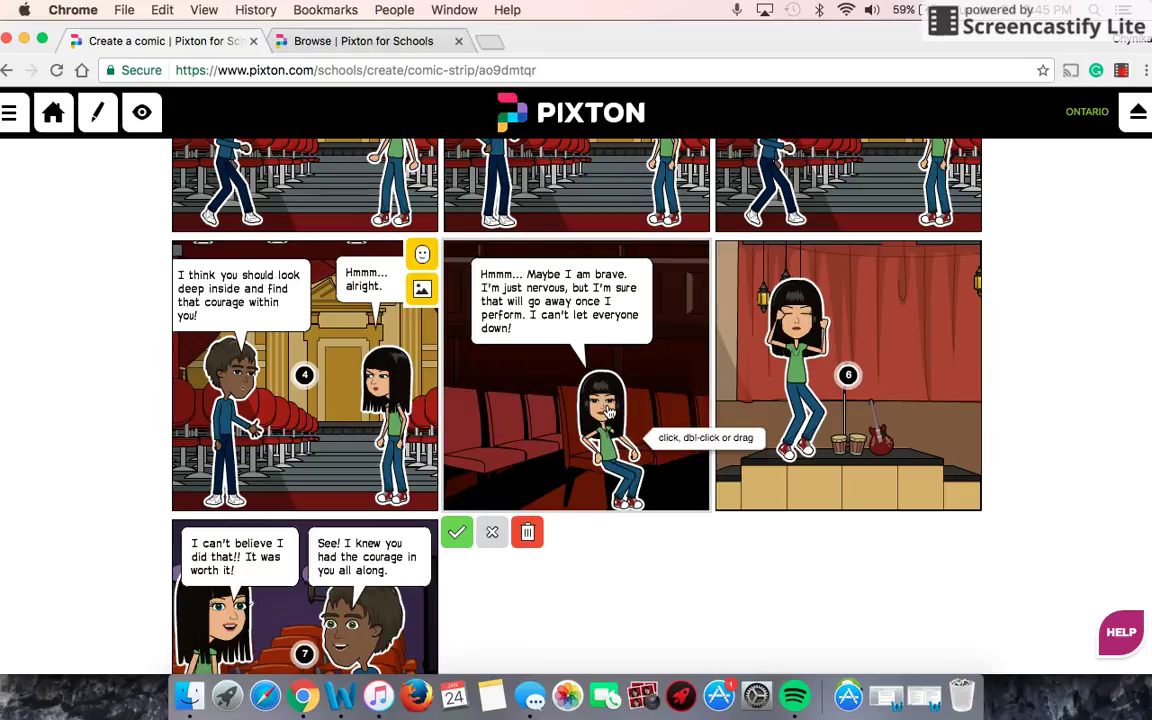
click(614, 441)
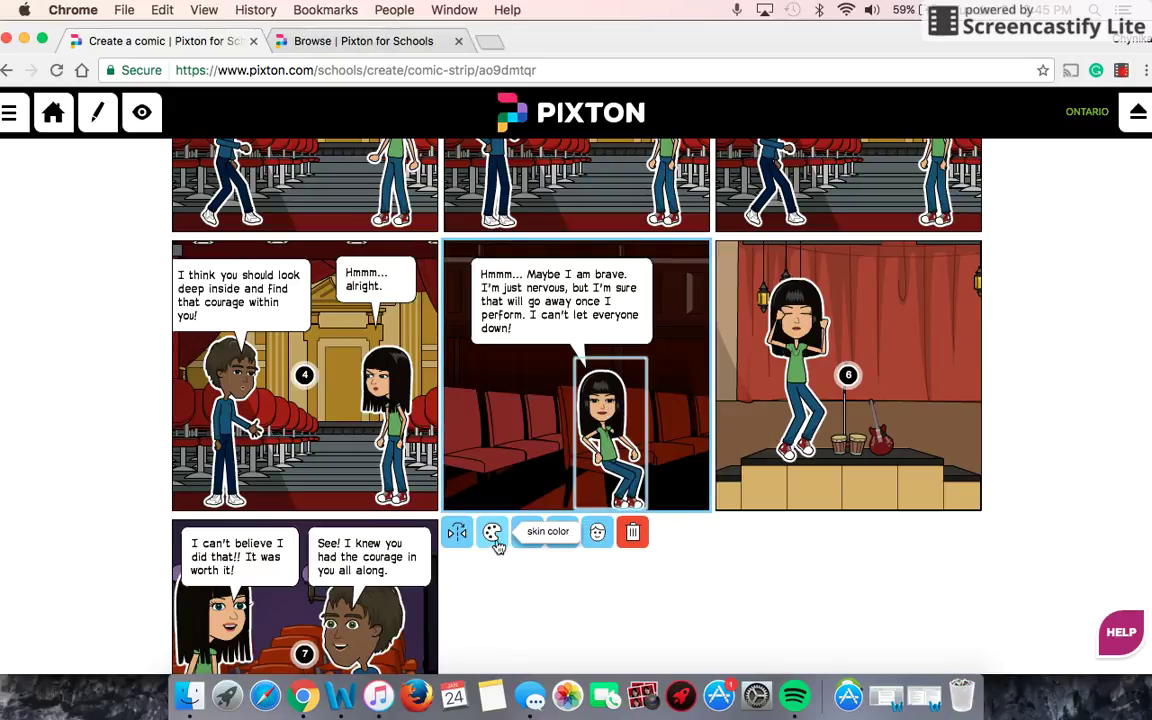
click(493, 536)
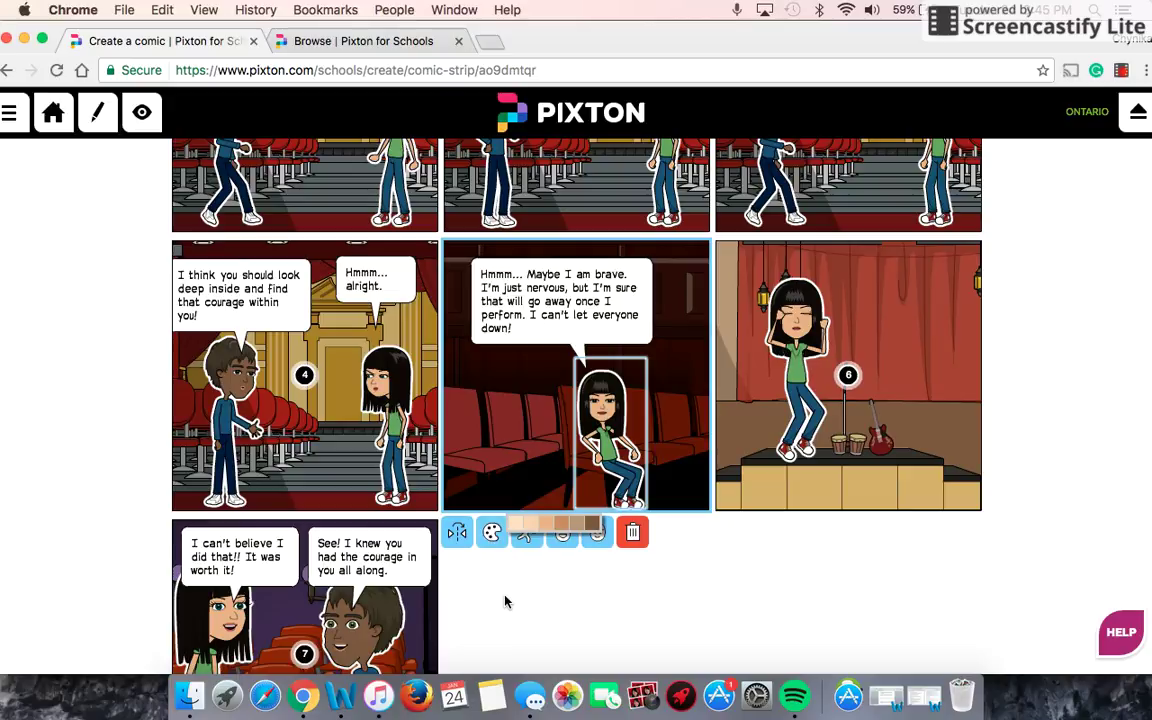
scroll(506, 599, down, 3)
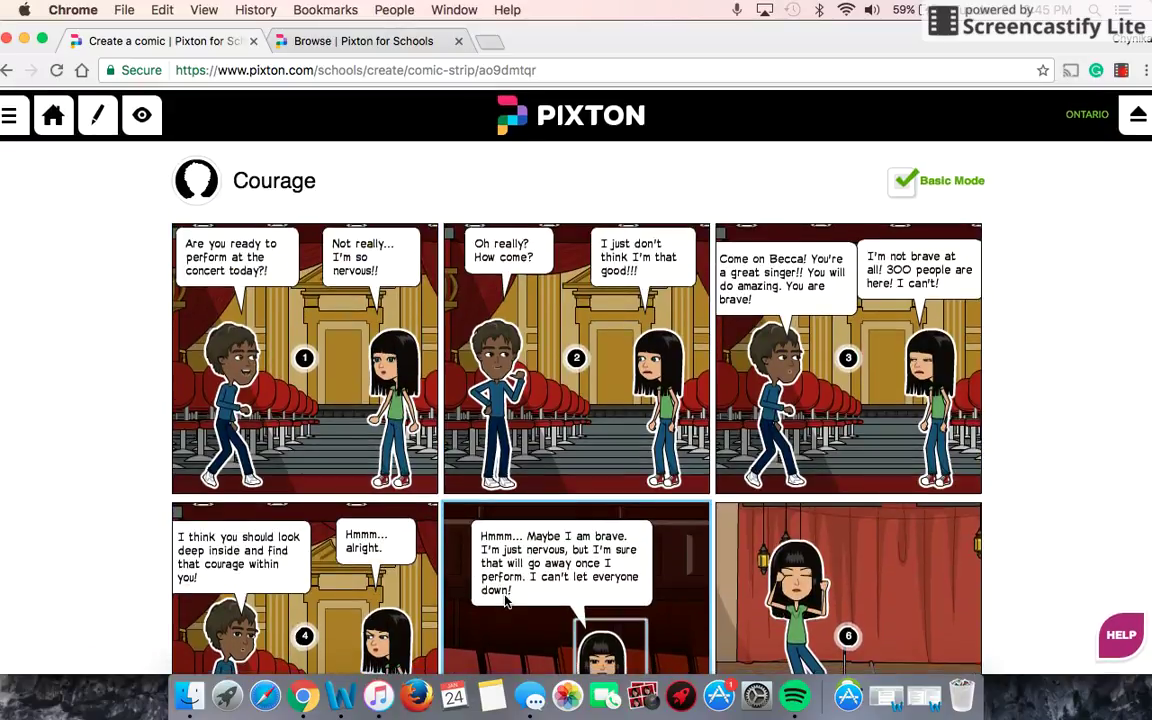
scroll(506, 601, down, 7)
scroll(506, 601, down, 1)
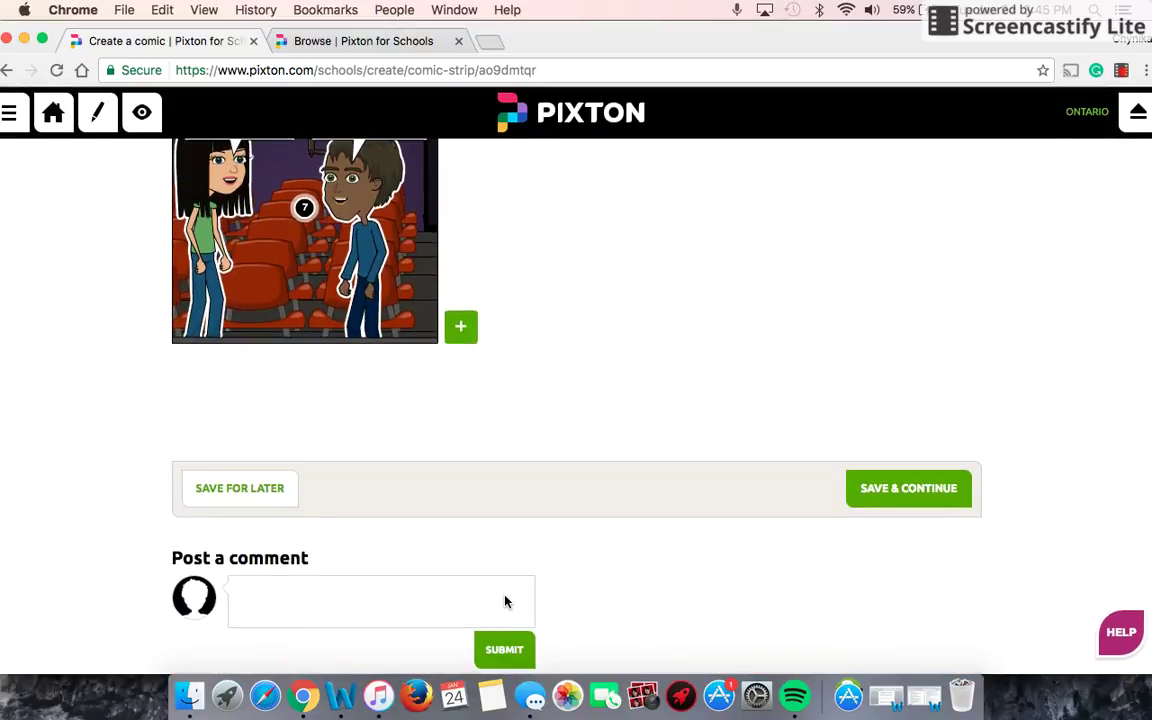
Step: Save the Courage comic and publish it from the Publish page
click(851, 494)
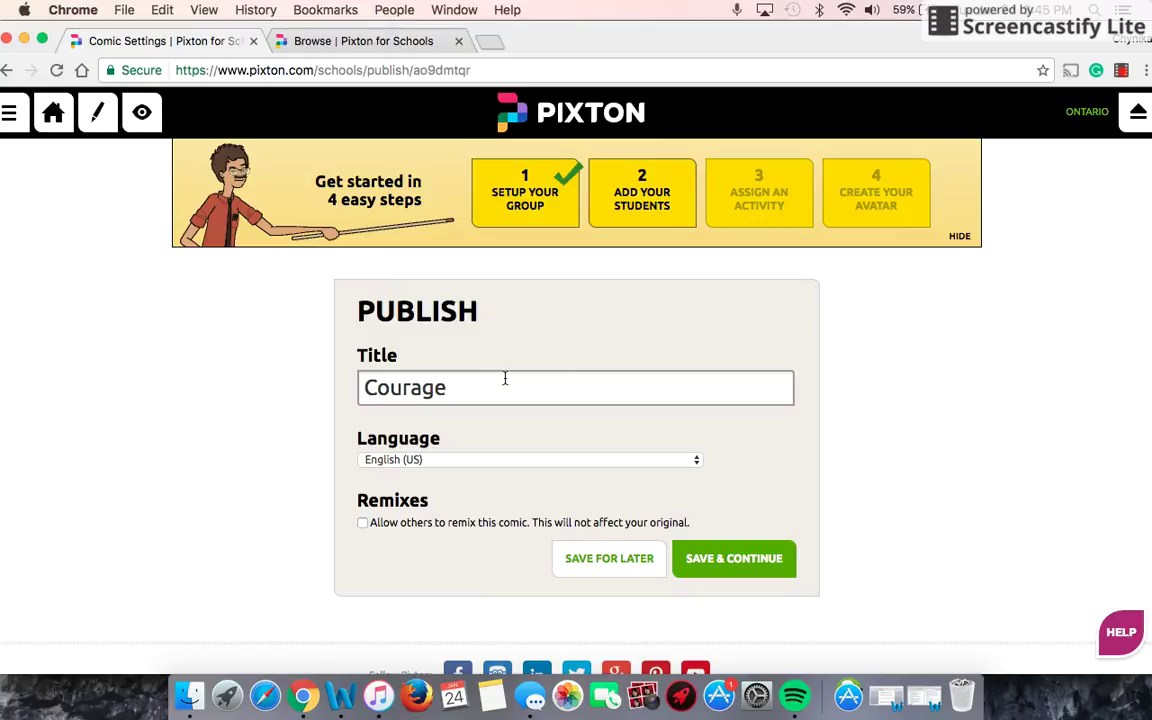
click(720, 568)
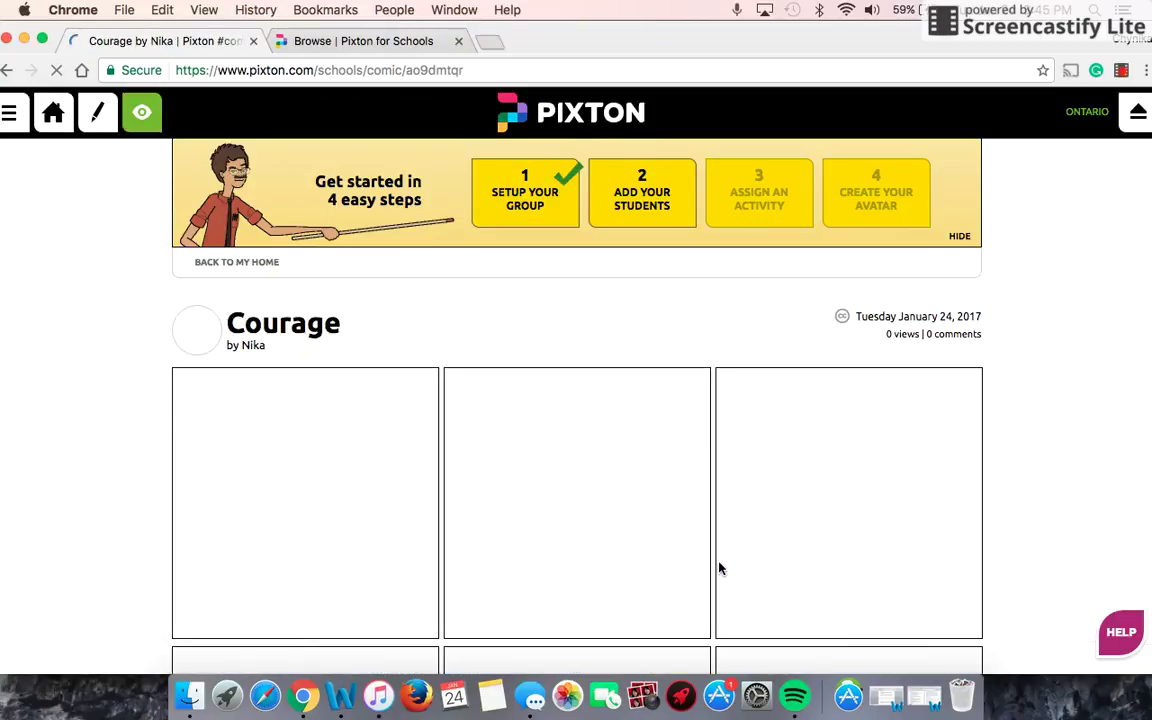
scroll(831, 335, down, 1)
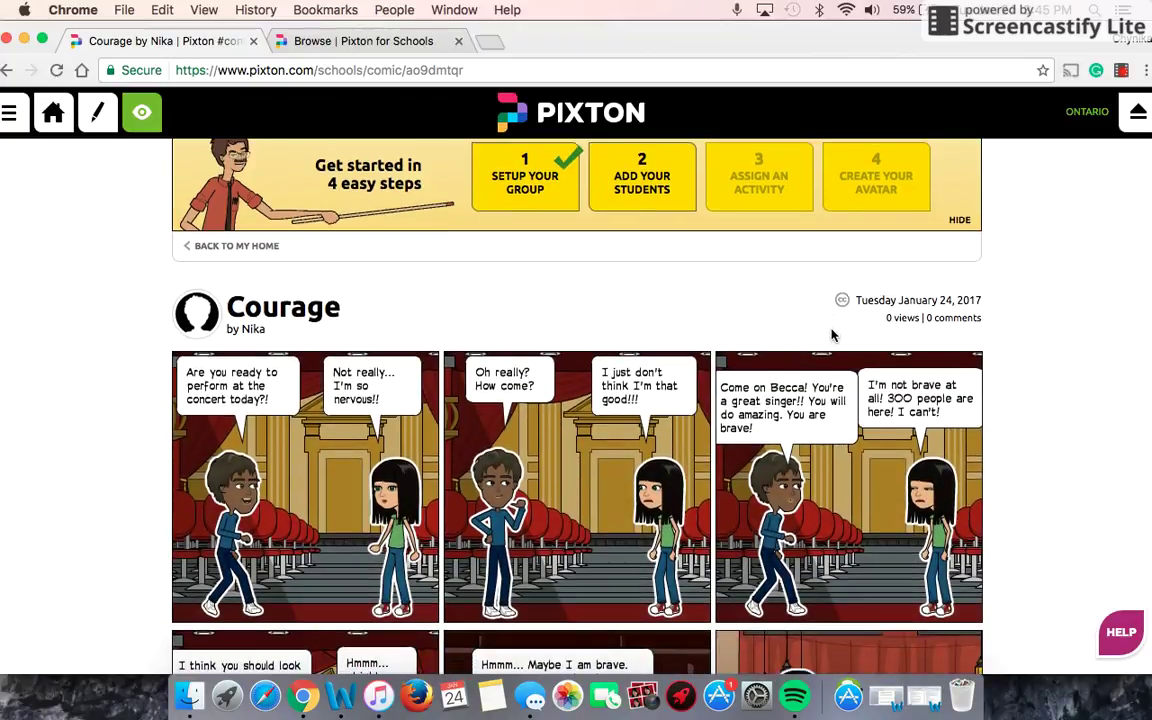